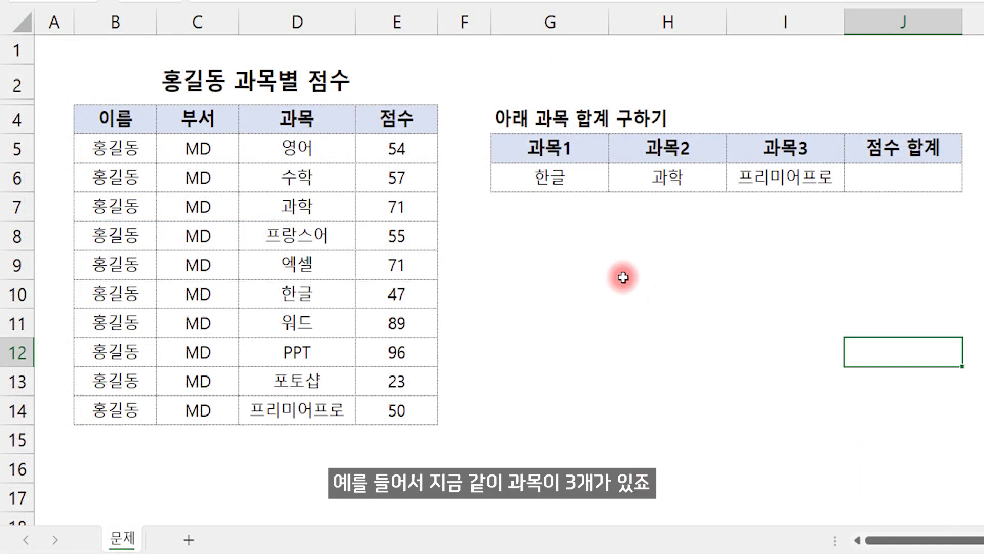
# Select the subject names in G6:I6 and the score-total cell J6.
pyautogui.moveTo(550, 177); pyautogui.dragTo(764, 177)
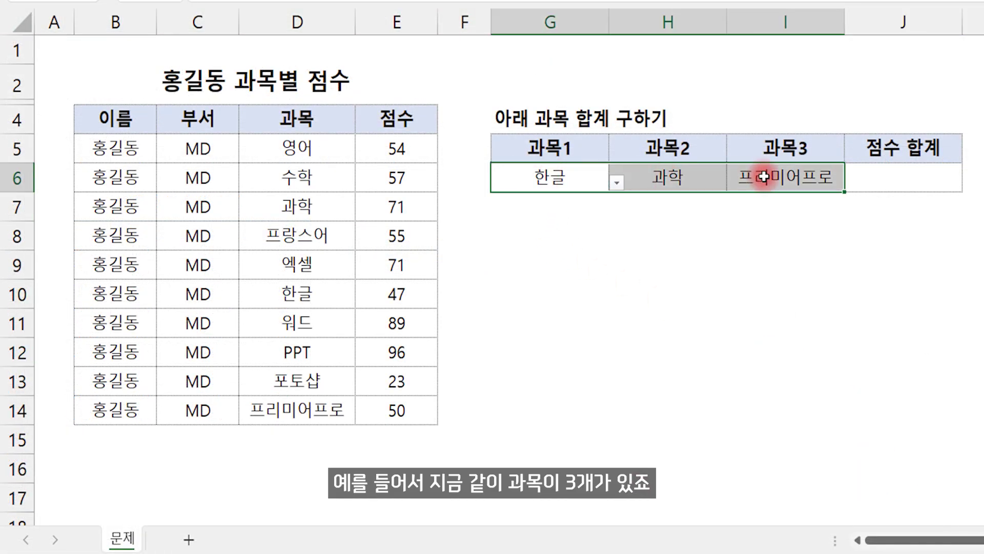
pyautogui.click(564, 186)
pyautogui.click(744, 180)
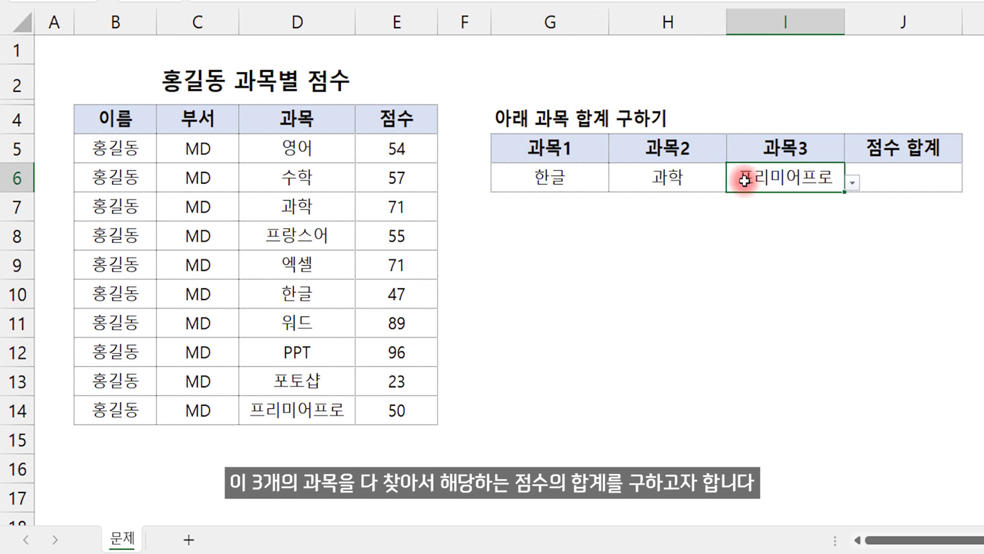
pyautogui.click(917, 178)
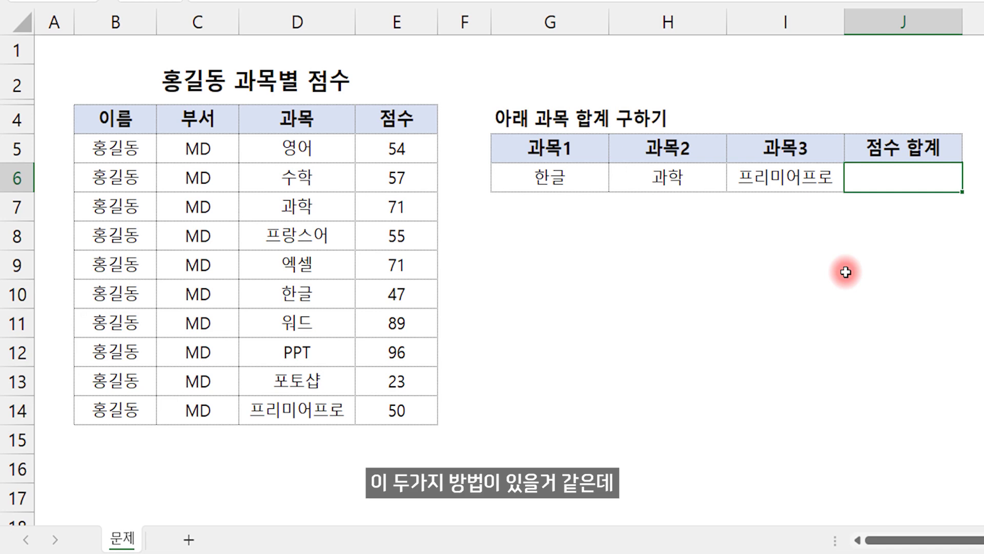
# Enter the notes '1. VLOOKUP 3번' in G8 and '2. SUM함수, 배열로' in G9.
pyautogui.press('Down')
pyautogui.press('Down')
pyautogui.press('Left')
pyautogui.press('Left')
pyautogui.press('Left')
pyautogui.press('Left')
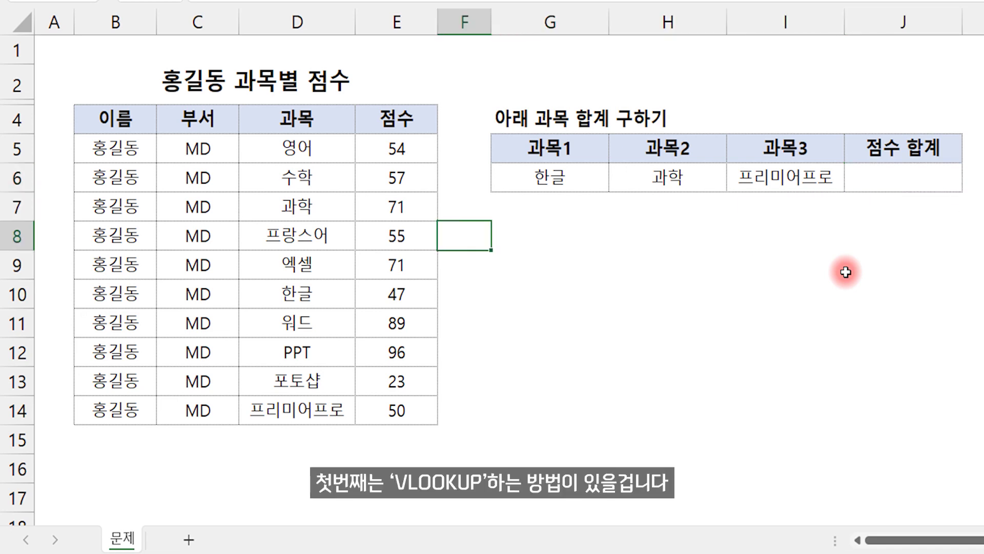
pyautogui.press('Right')
pyautogui.write('1. VL')
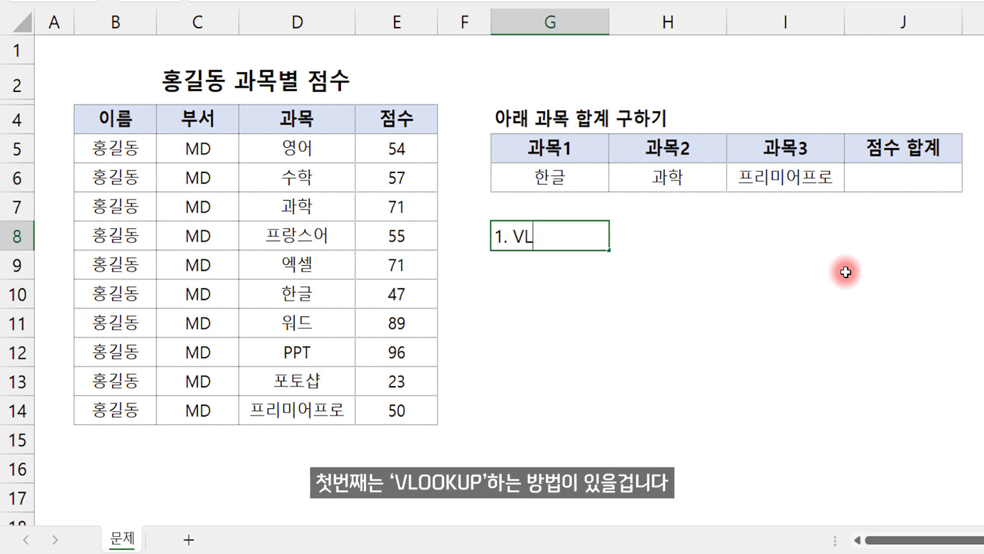
pyautogui.write('OOKUP ')
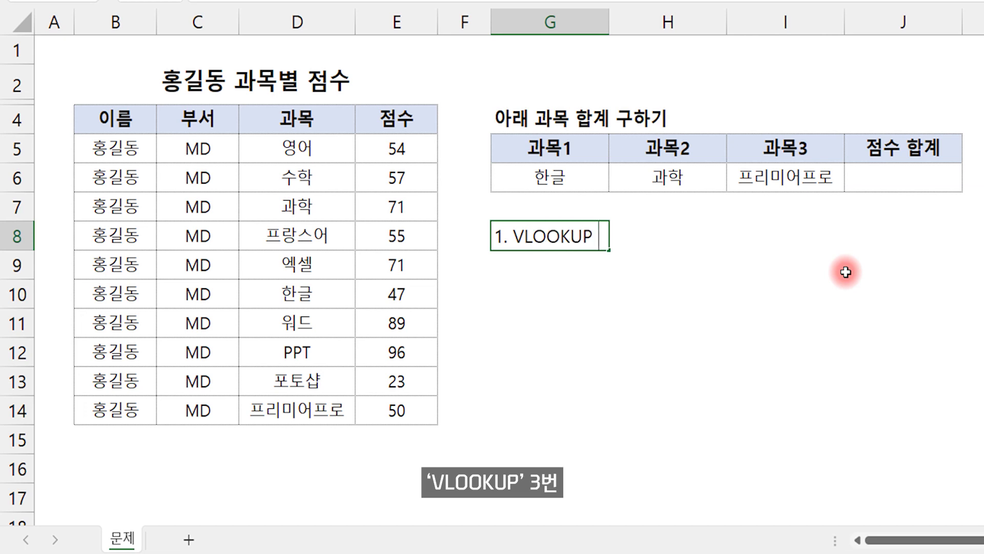
pyautogui.write('3')
pyautogui.press('Return')
pyautogui.write('2. ')
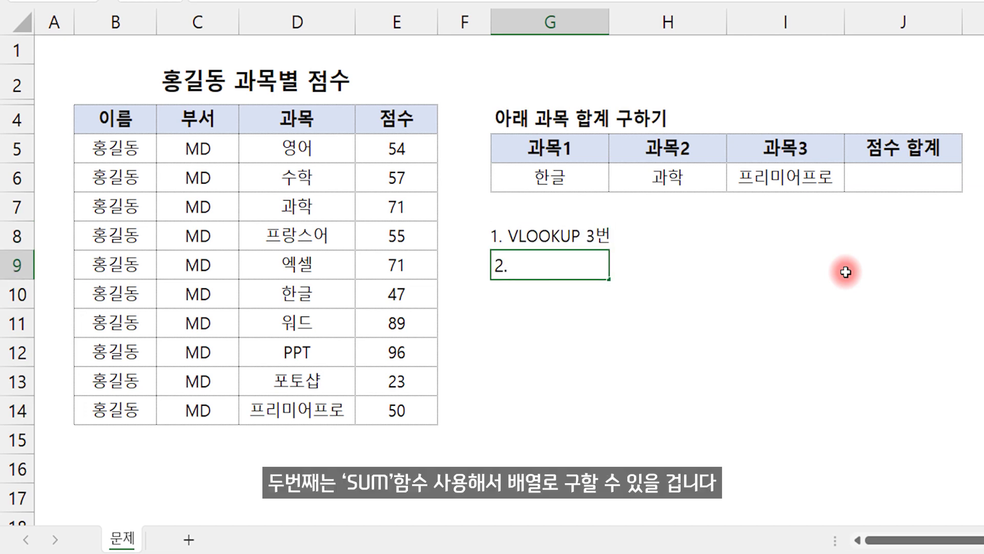
pyautogui.write('SUM함수, 배열')
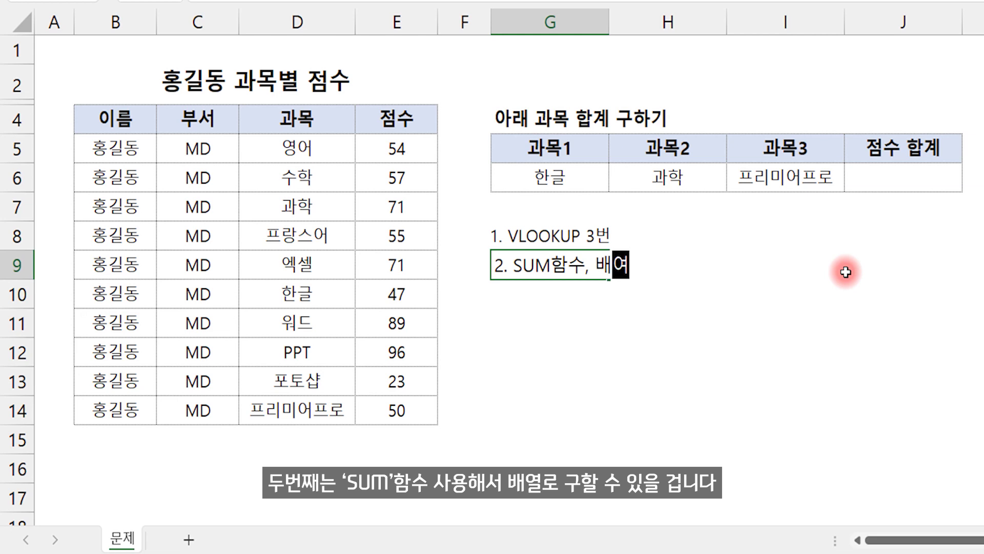
pyautogui.write('로')
pyautogui.press('Return')
pyautogui.press('Return')
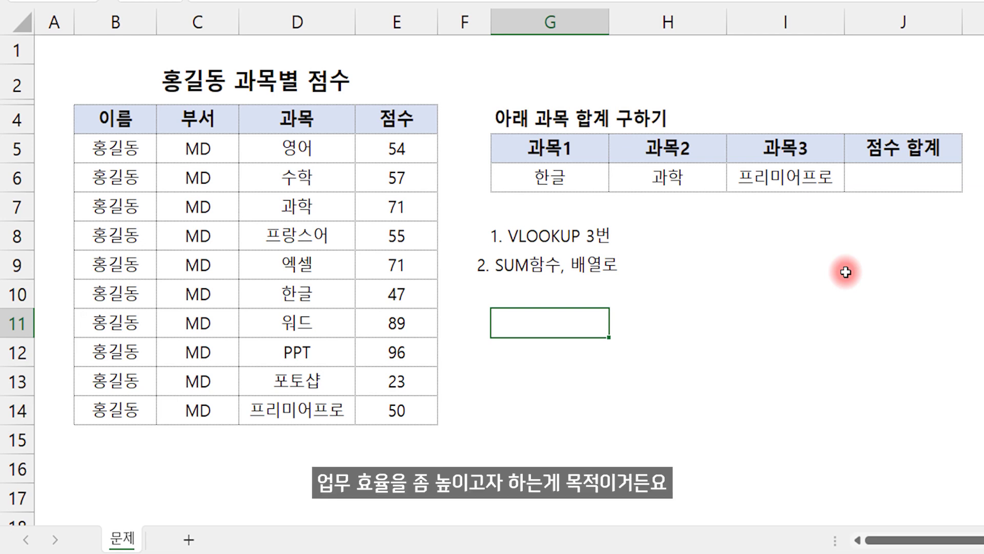
# Clear the second note from G9, leaving only the G8 note.
pyautogui.click(512, 265)
pyautogui.press('Delete')
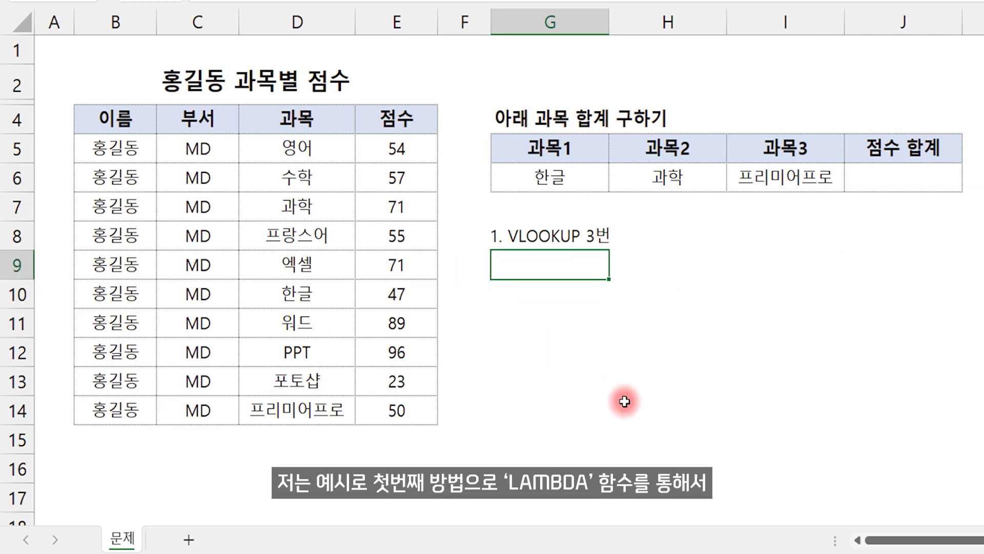
pyautogui.press('Up')
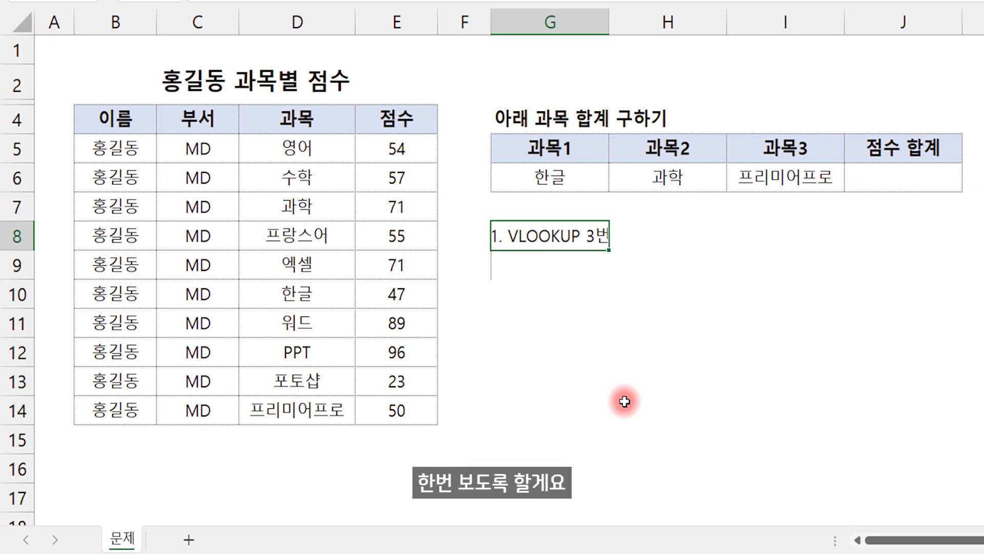
pyautogui.hotkey('shift', 'Down')
pyautogui.hotkey('shift', 'Down')
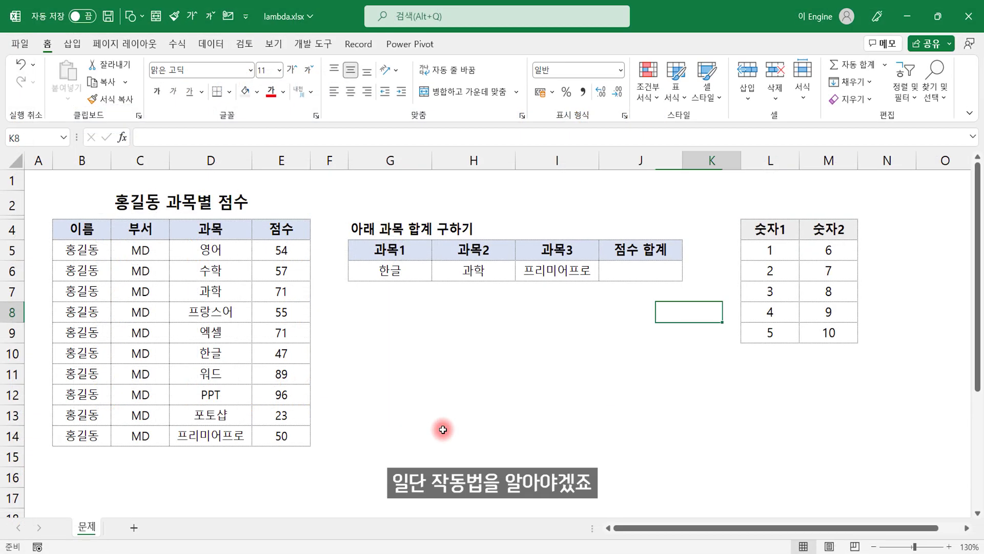
# Move to cell L12, just below the 숫자1/숫자2 number table.
pyautogui.press('Down')
pyautogui.press('Right')
pyautogui.press('Down')
pyautogui.press('Down')
pyautogui.press('Down')
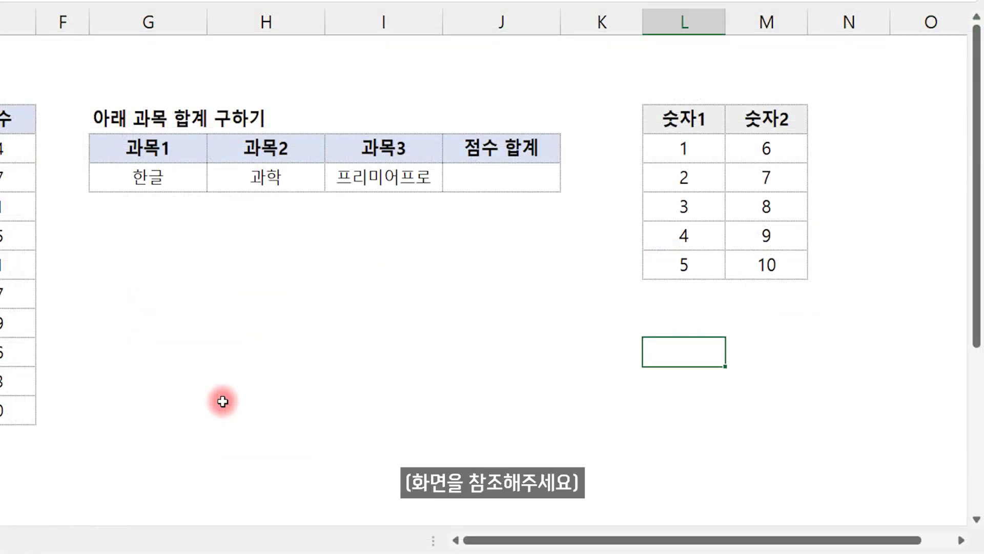
# Enter =LAMBDA(a,b,a+b+3) in L12, which shows #CALC! without arguments.
pyautogui.write('=L')
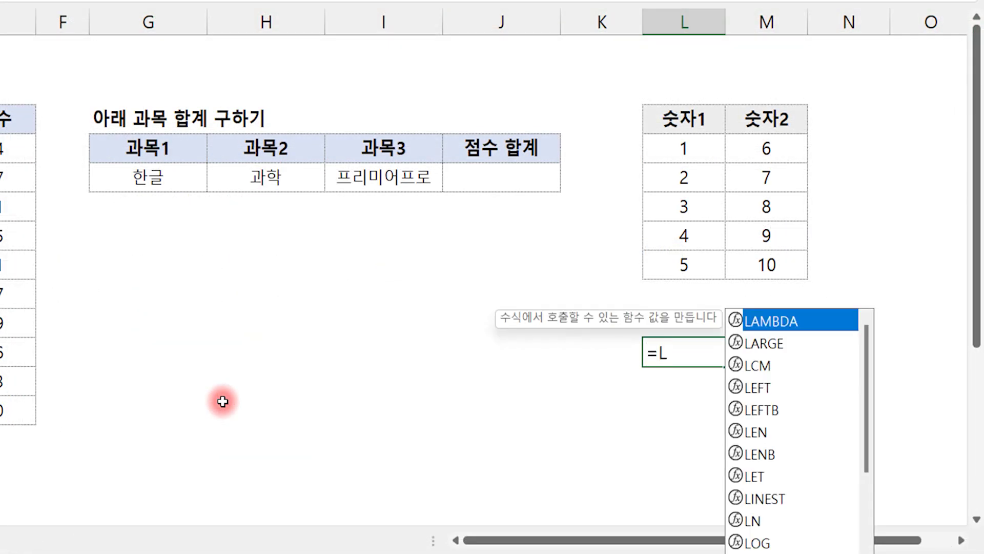
pyautogui.press('Tab')
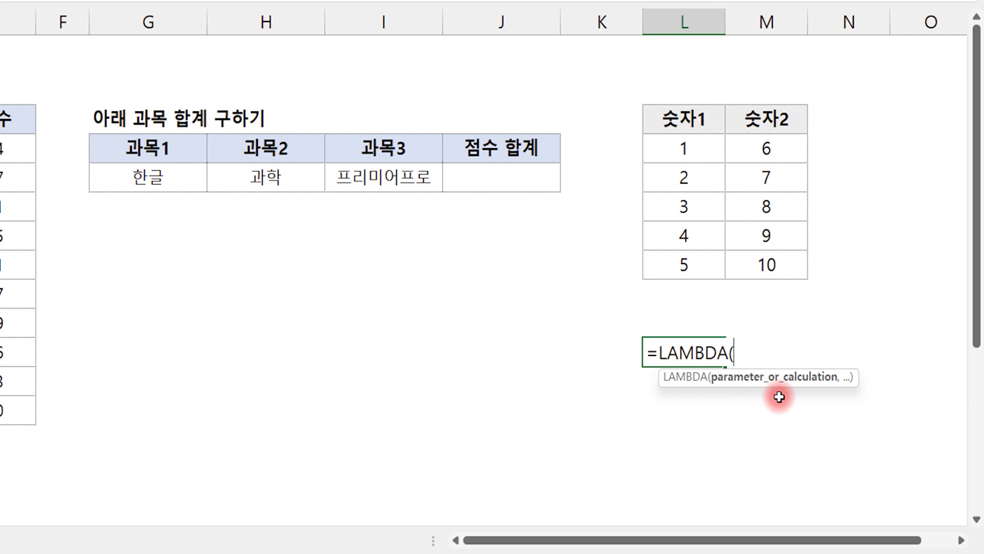
pyautogui.write('A')
pyautogui.press('BackSpace')
pyautogui.write('a')
pyautogui.write(',b')
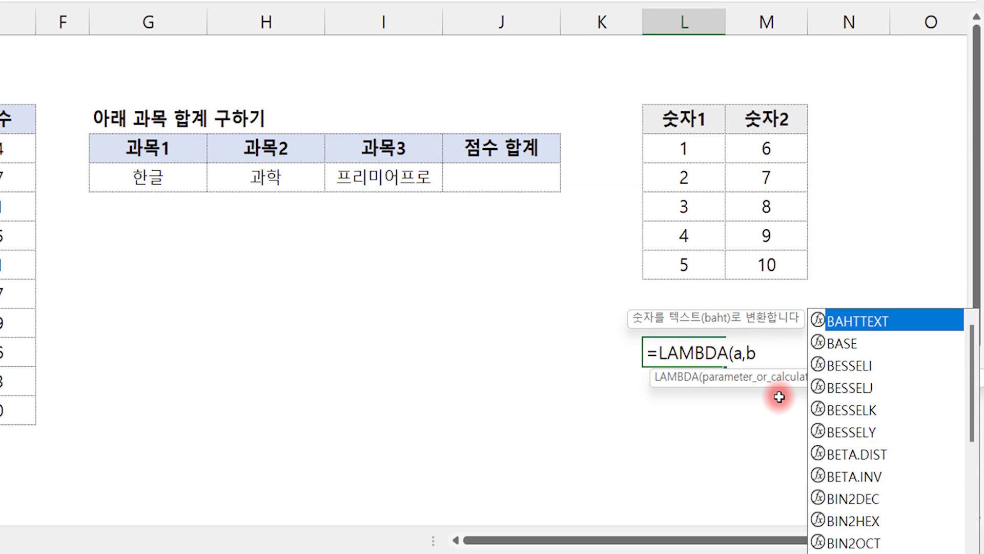
pyautogui.write(',a')
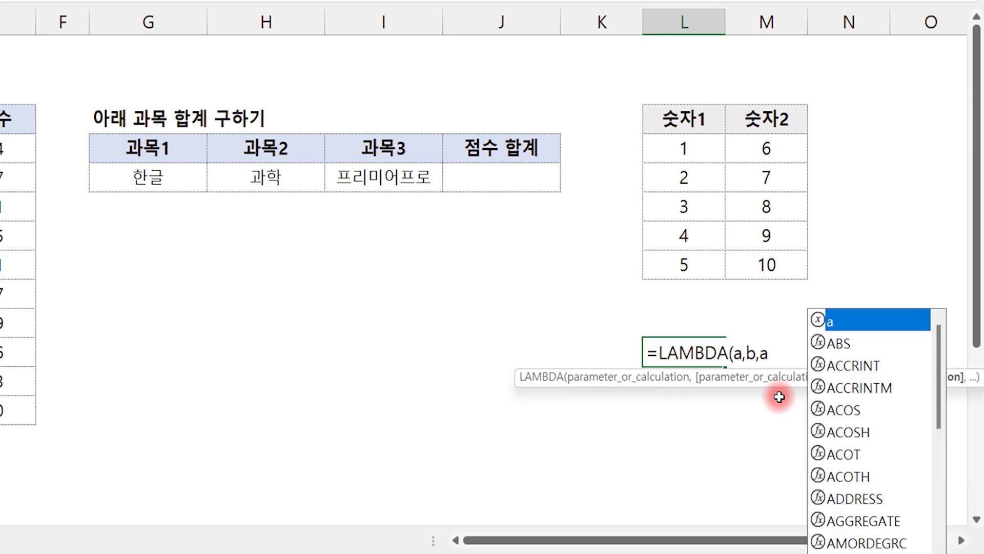
pyautogui.write('+')
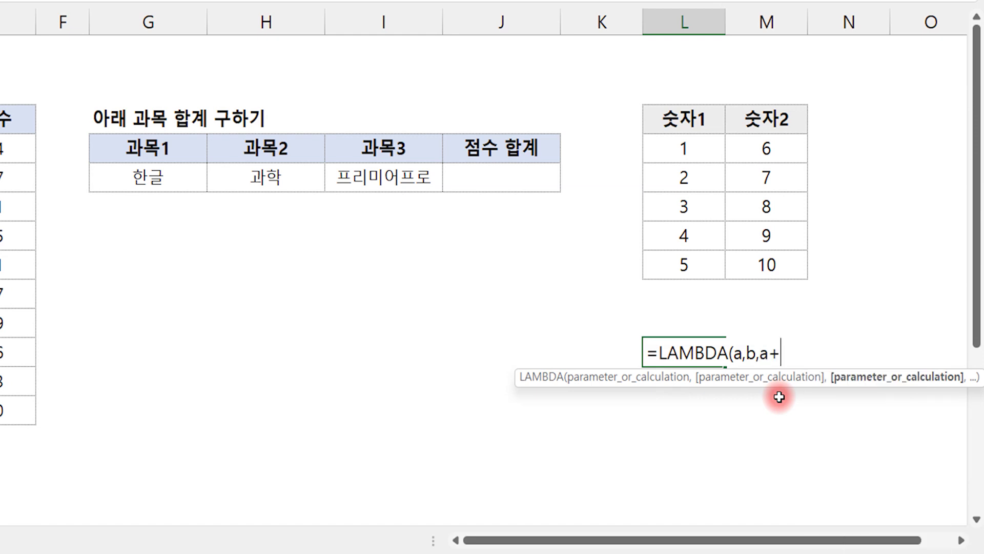
pyautogui.write('b+')
pyautogui.write('3')
pyautogui.write(')')
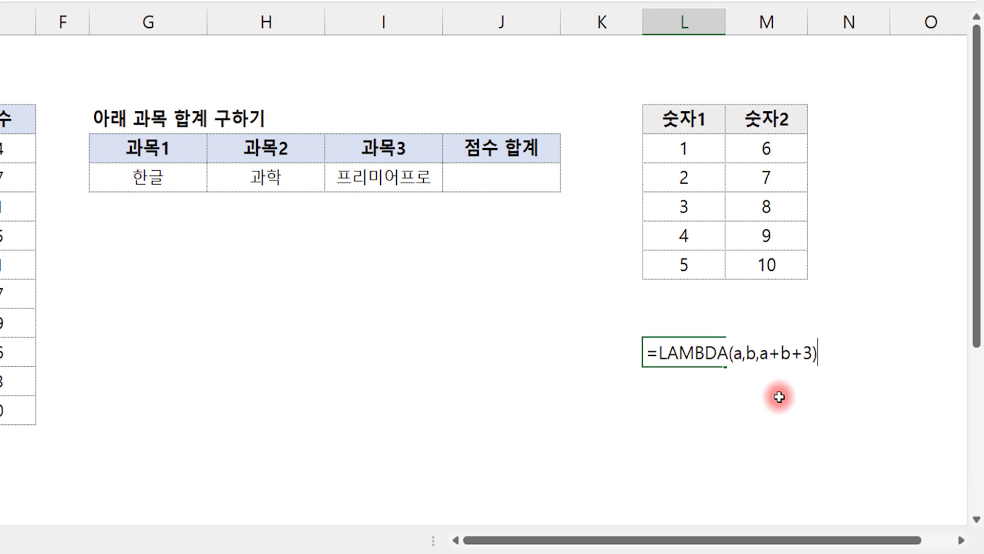
pyautogui.press('Return')
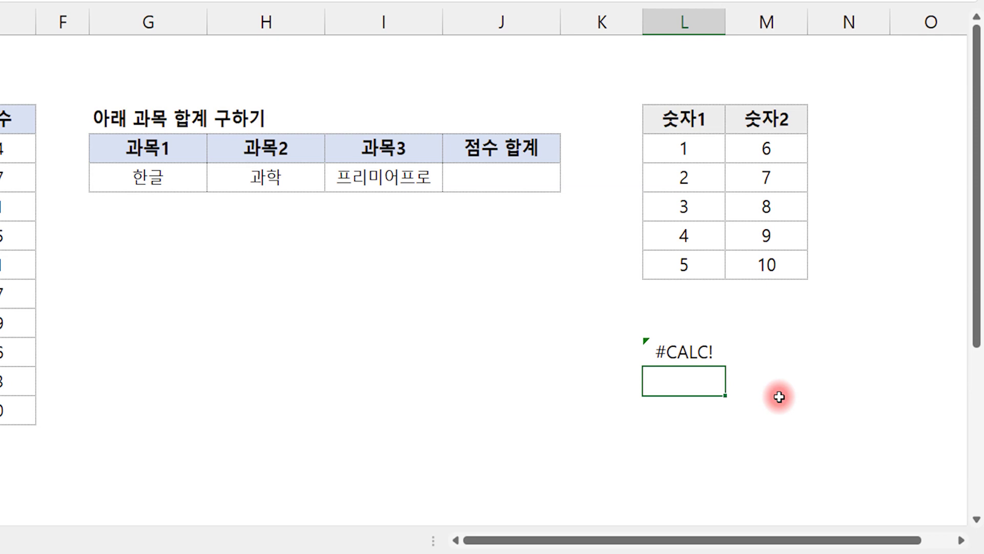
# Call the L12 LAMBDA with L7 and M6 as =LAMBDA(a,b,a+b+3)(L7,M6), returning 13.
pyautogui.press('Up')
pyautogui.press('F2')
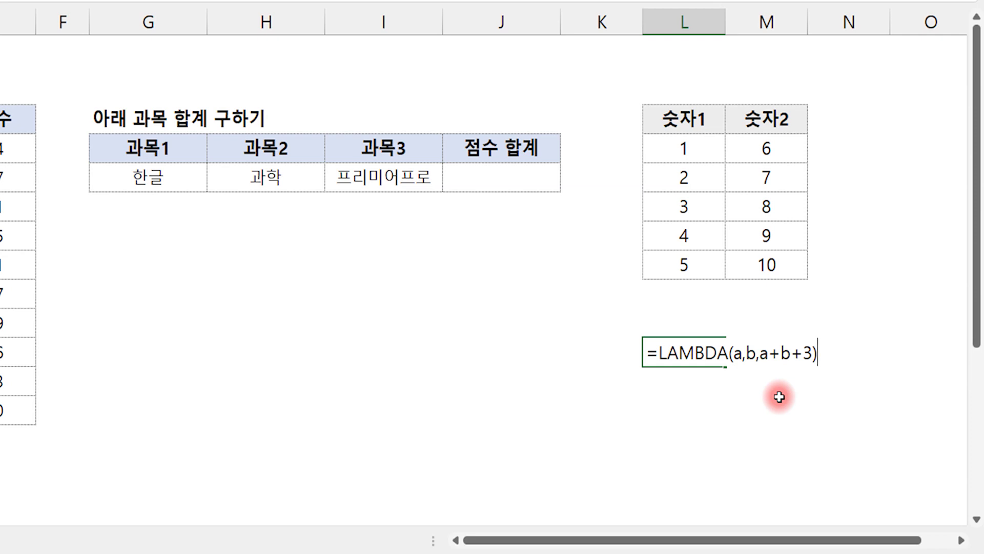
pyautogui.write('(')
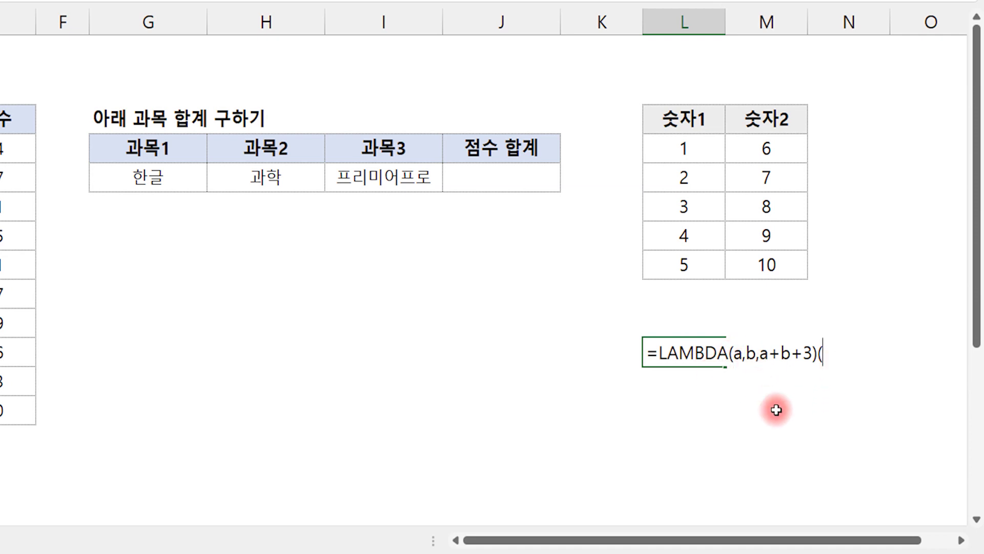
pyautogui.click(686, 210)
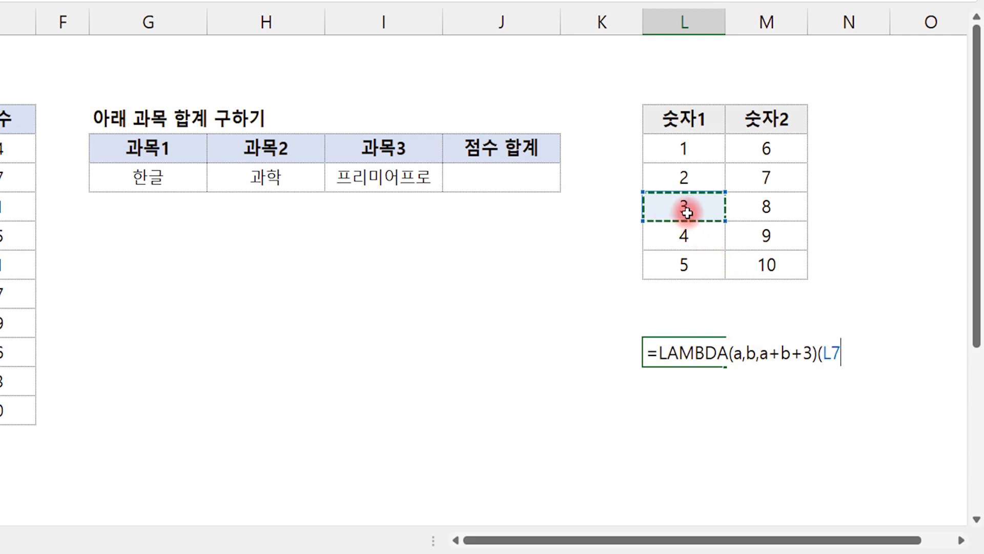
pyautogui.write(',')
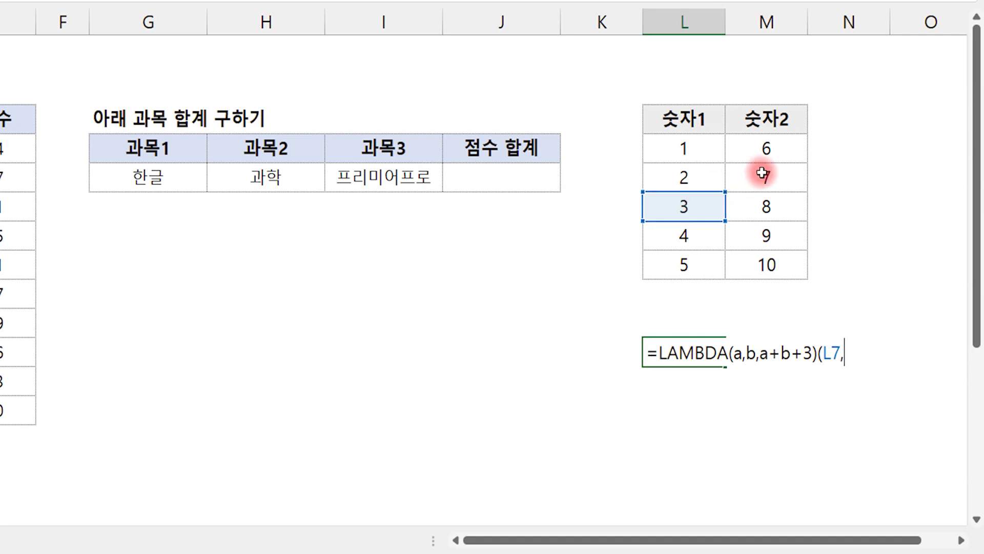
pyautogui.click(763, 172)
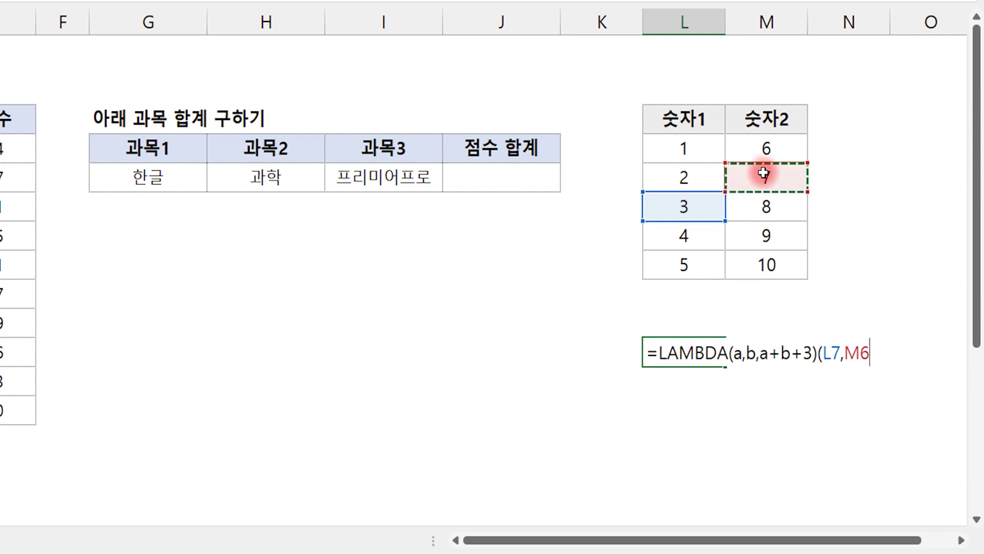
pyautogui.write(')')
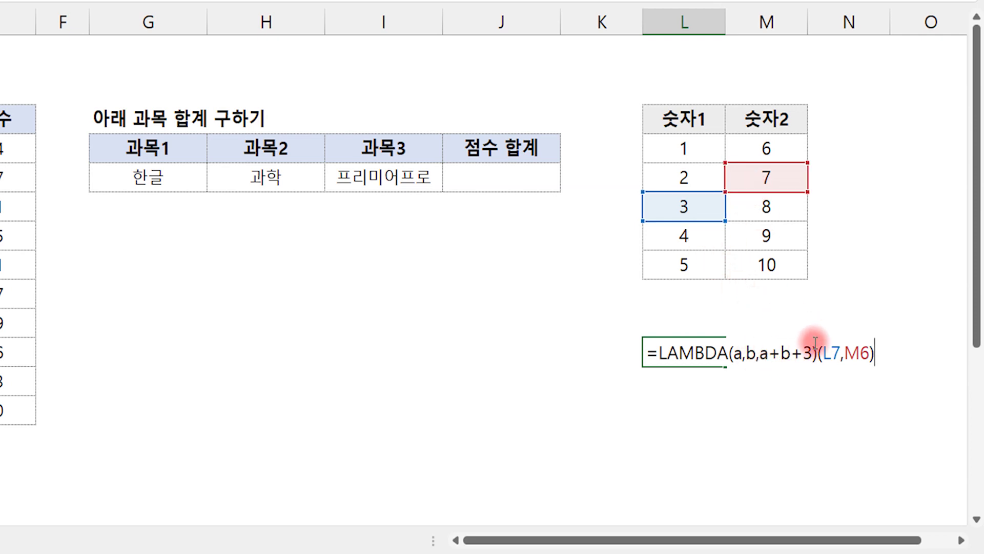
pyautogui.press('Return')
# Reopen the L12 formula, select its LAMBDA definition part and commit with Ctrl+Enter.
pyautogui.press('Up')
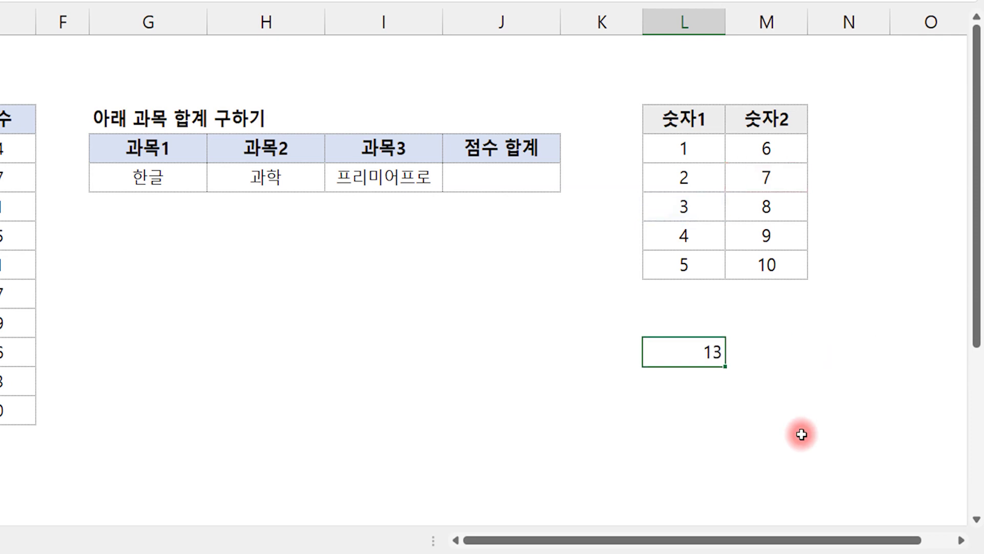
pyautogui.doubleClick(703, 355)
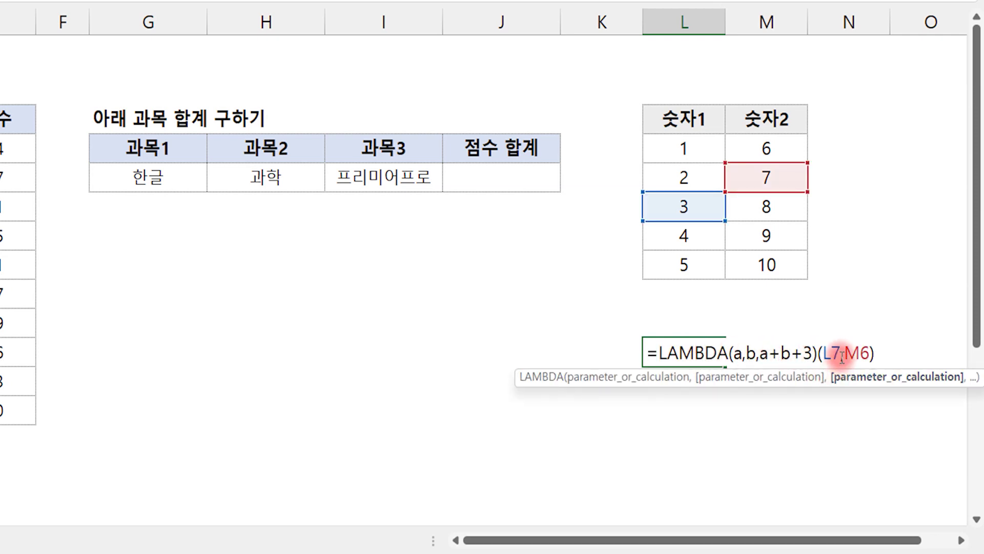
pyautogui.click(814, 353)
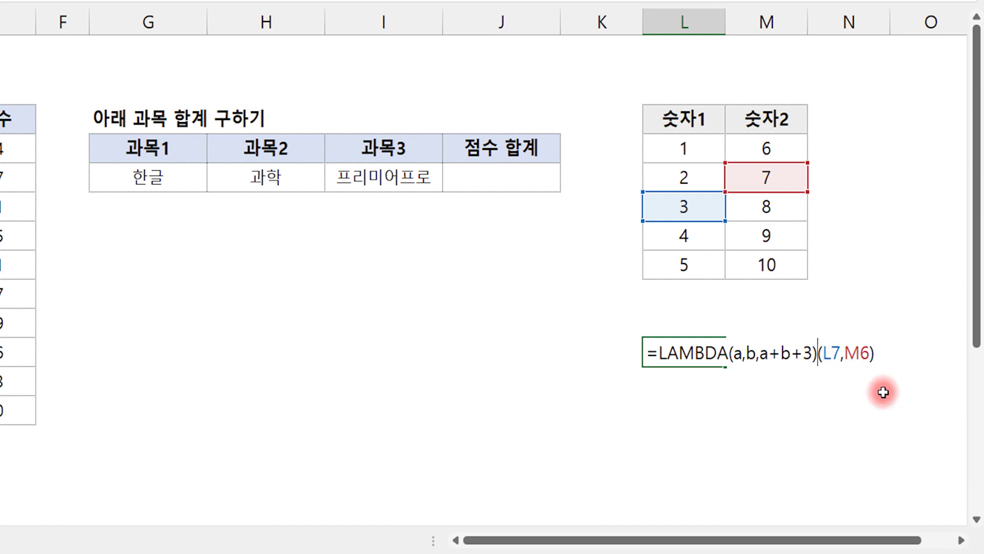
pyautogui.hotkey('shift', 'Left')
pyautogui.hotkey('shift', 'Left')
pyautogui.hotkey('shift', 'Left')
pyautogui.hotkey('shift', 'Left')
pyautogui.hotkey('shift', 'Left')
pyautogui.hotkey('shift', 'Left')
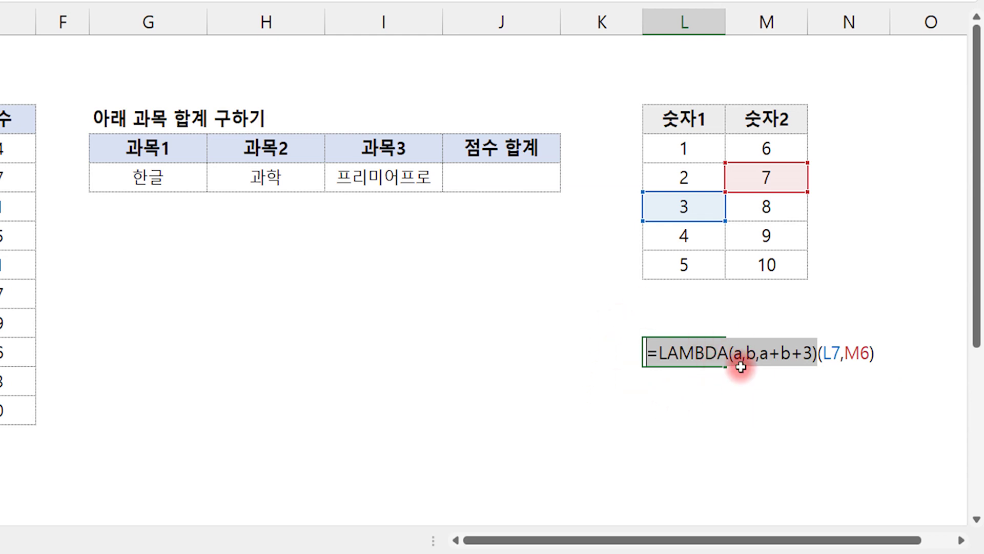
pyautogui.hotkey('ctrl', 'Return')
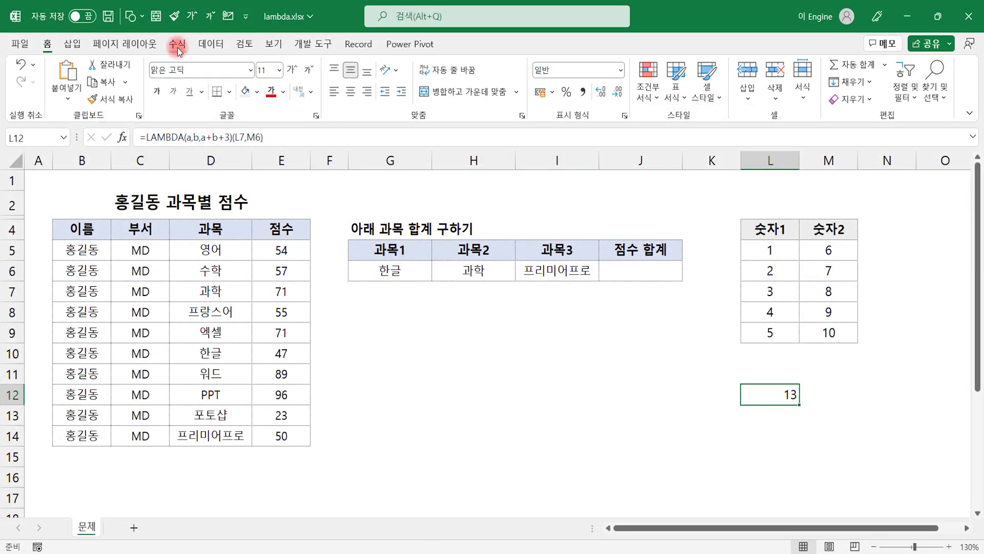
# Define the name NEWSUM referring to =LAMBDA(a,b,a+b+3) in Name Manager.
pyautogui.click(177, 46)
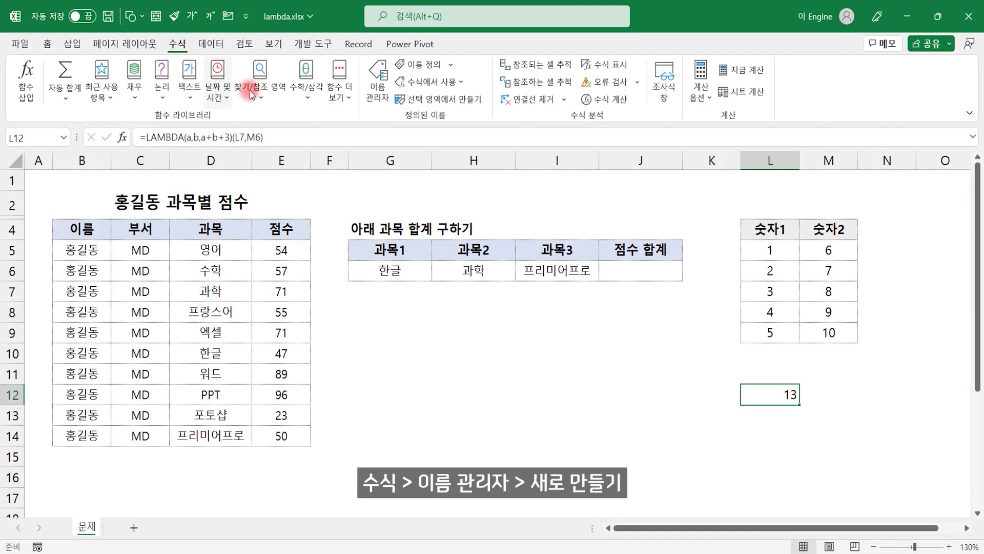
pyautogui.click(377, 90)
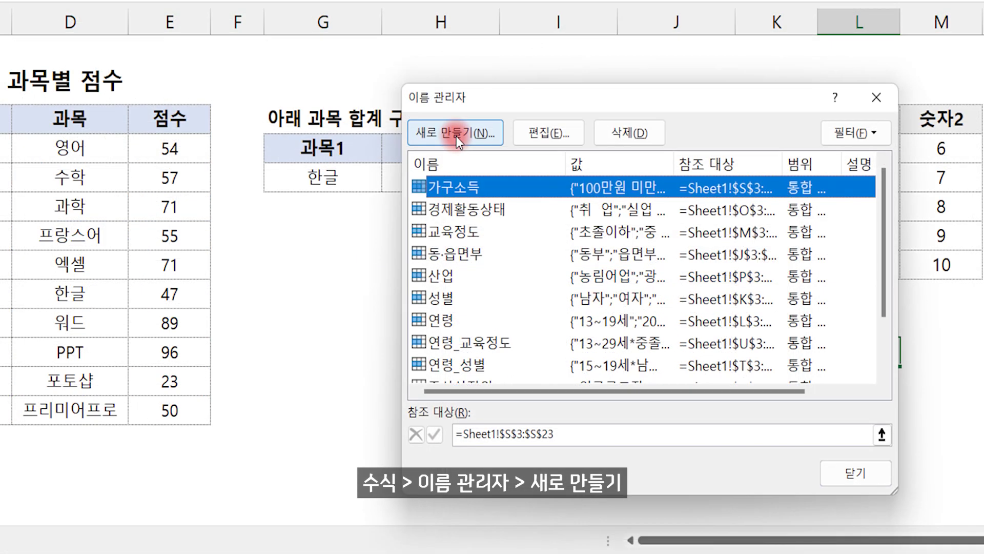
pyautogui.click(484, 241)
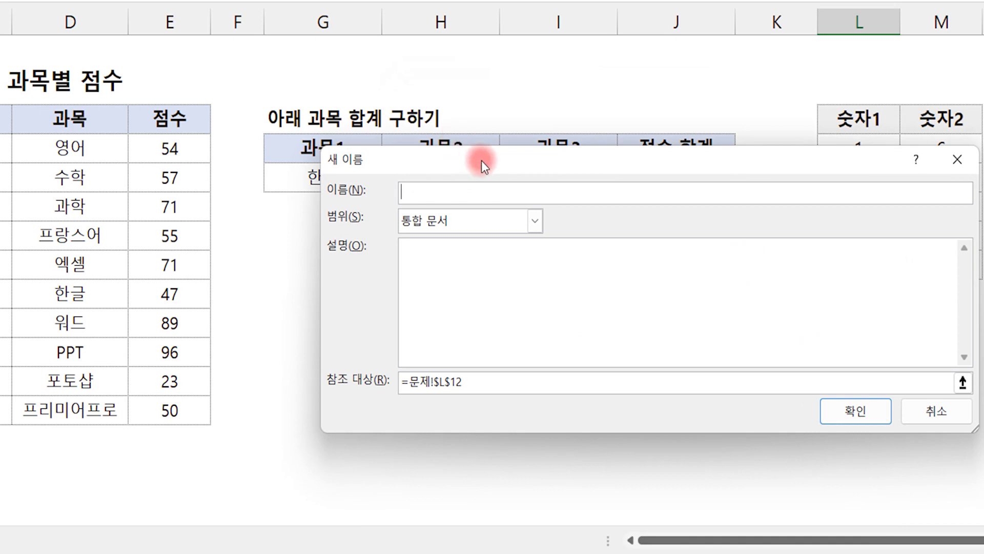
pyautogui.moveTo(481, 161); pyautogui.dragTo(274, 201)
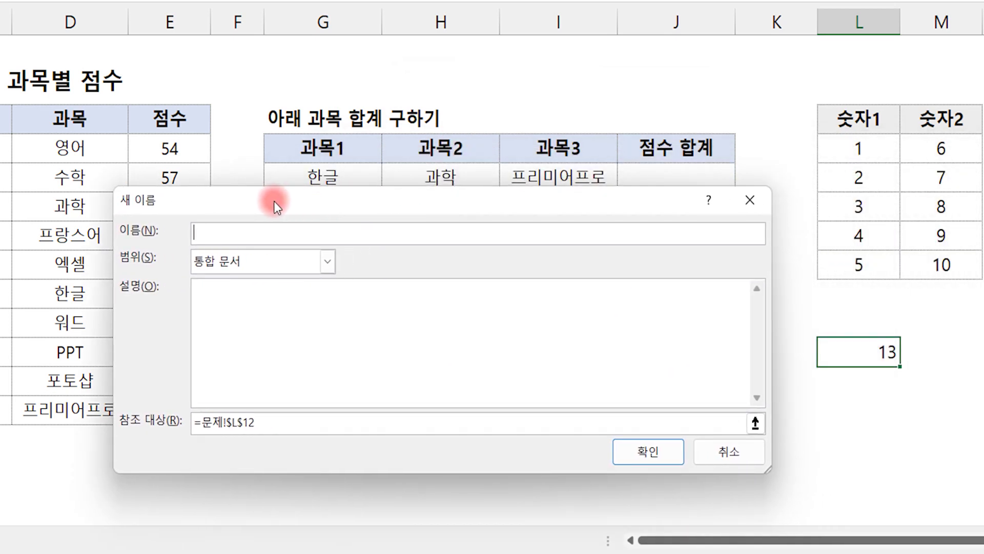
pyautogui.write('ㅅㅐ')
pyautogui.press('BackSpace')
pyautogui.press('BackSpace')
pyautogui.write('NEW')
pyautogui.write('SUM')
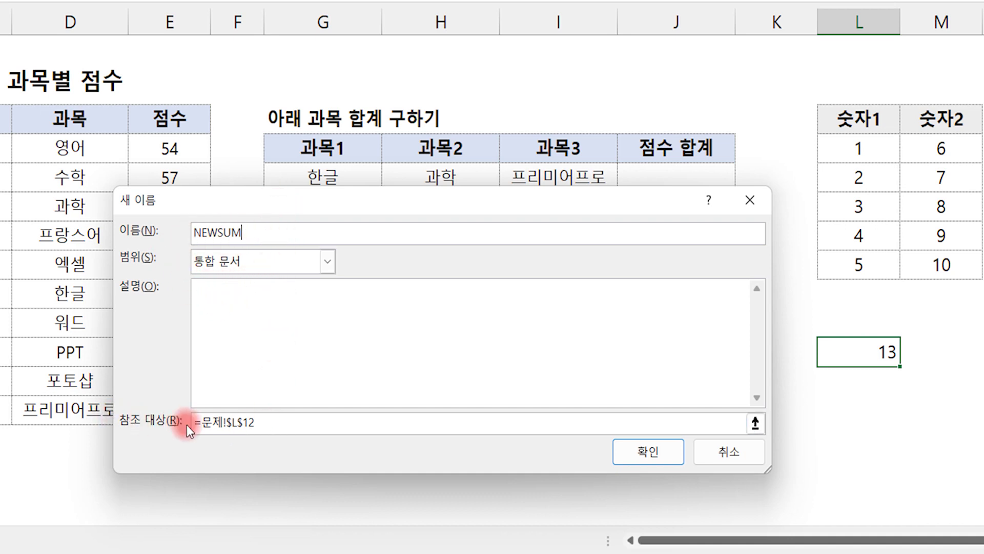
pyautogui.moveTo(269, 422); pyautogui.dragTo(169, 421)
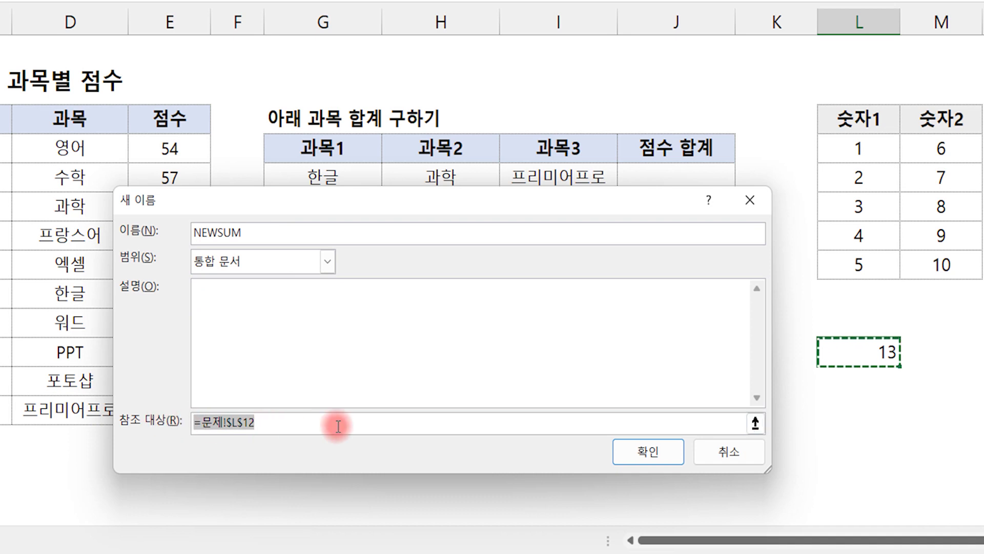
pyautogui.write('=LAMBDA(a,b,a+b+3)')
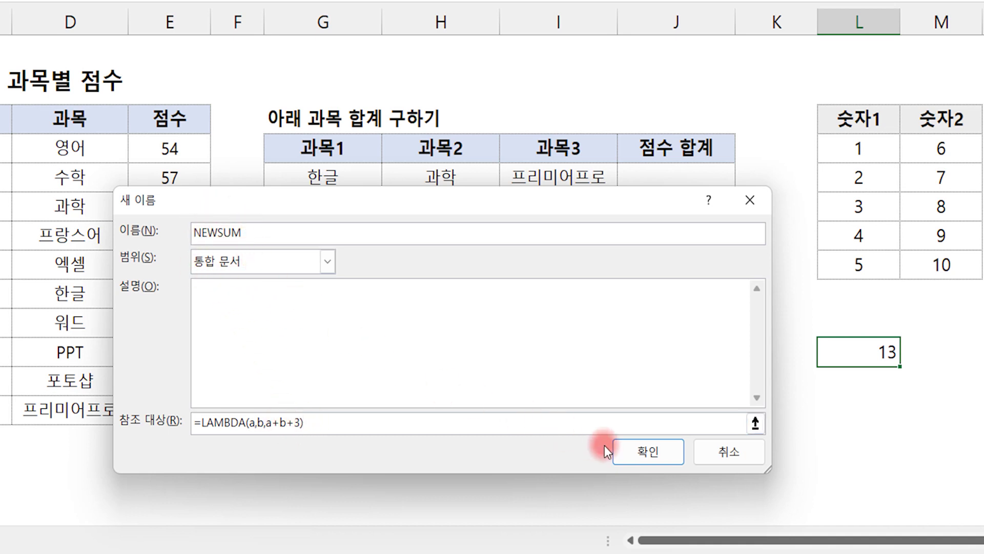
pyautogui.click(654, 456)
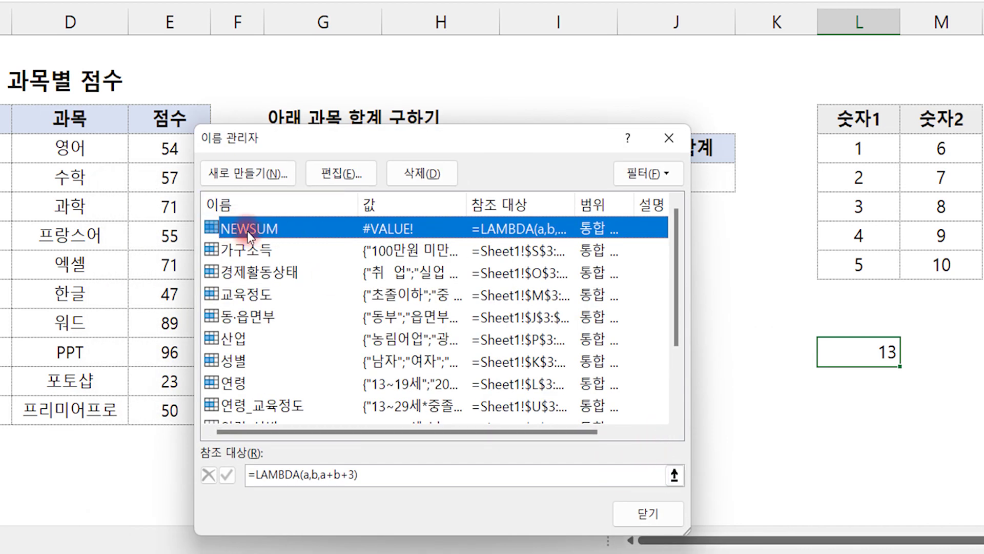
pyautogui.click(654, 518)
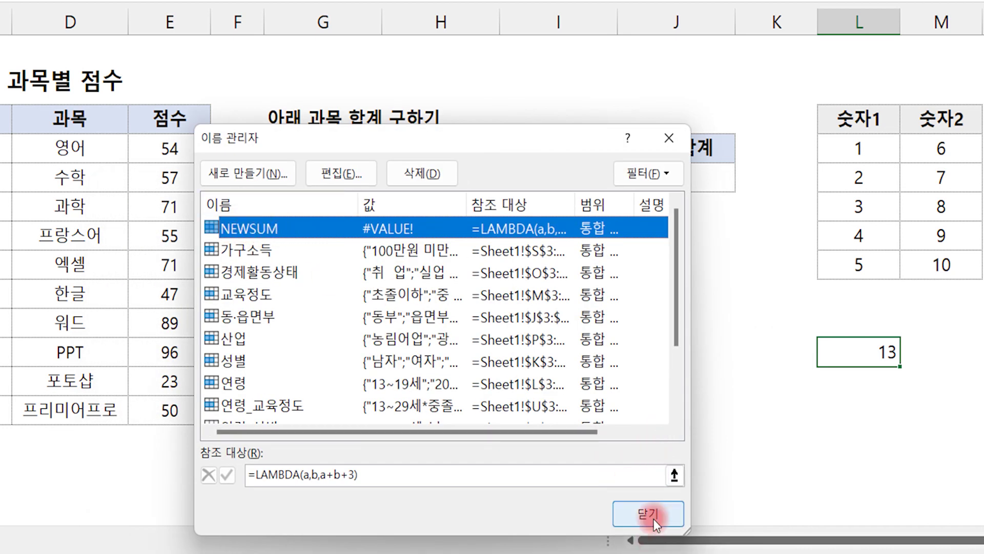
# Replace L12 with =NEWSUM(L6,M9), which returns 15.
pyautogui.hscroll(3, 840, 394)
pyautogui.press('Delete')
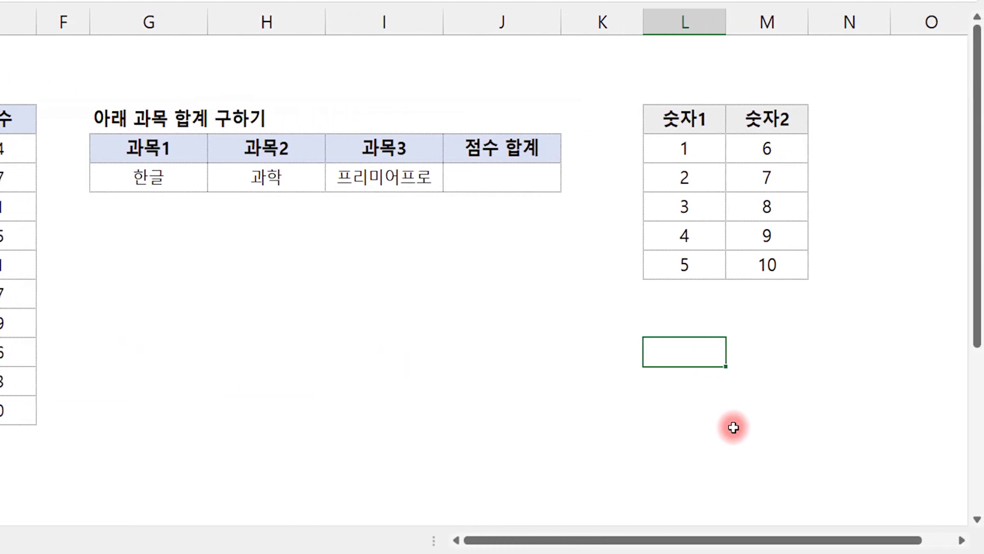
pyautogui.write('=NEW')
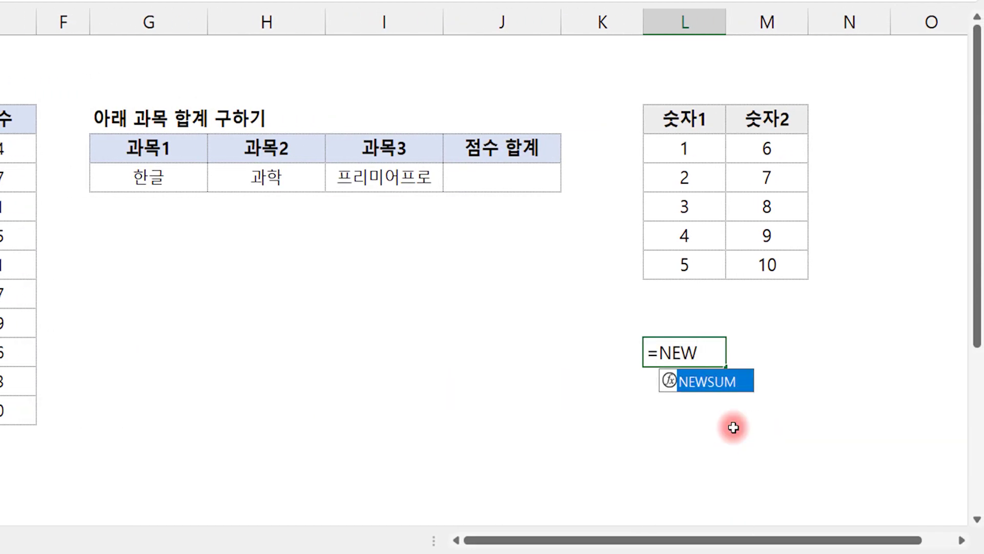
pyautogui.write('SU')
pyautogui.press('Tab')
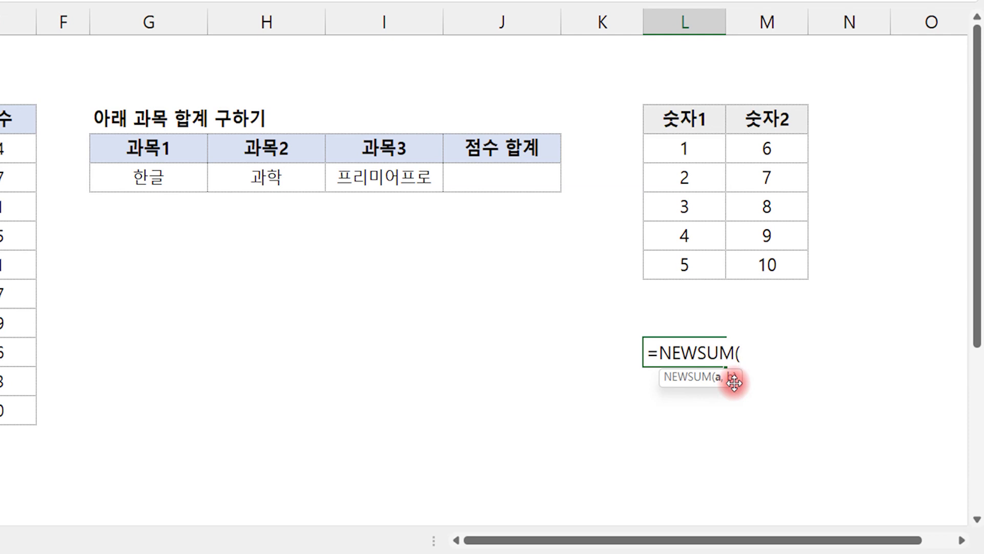
pyautogui.click(683, 177)
pyautogui.write(',')
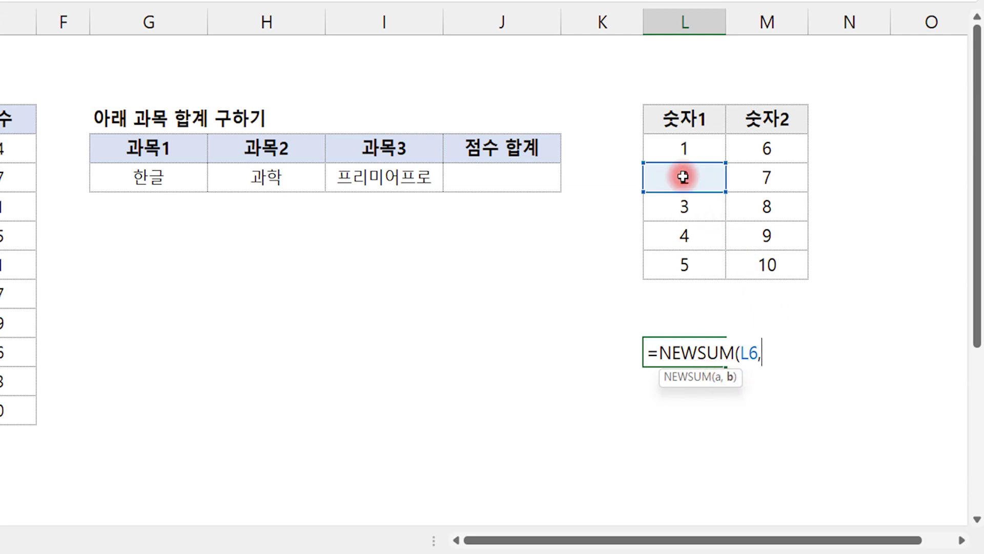
pyautogui.click(767, 264)
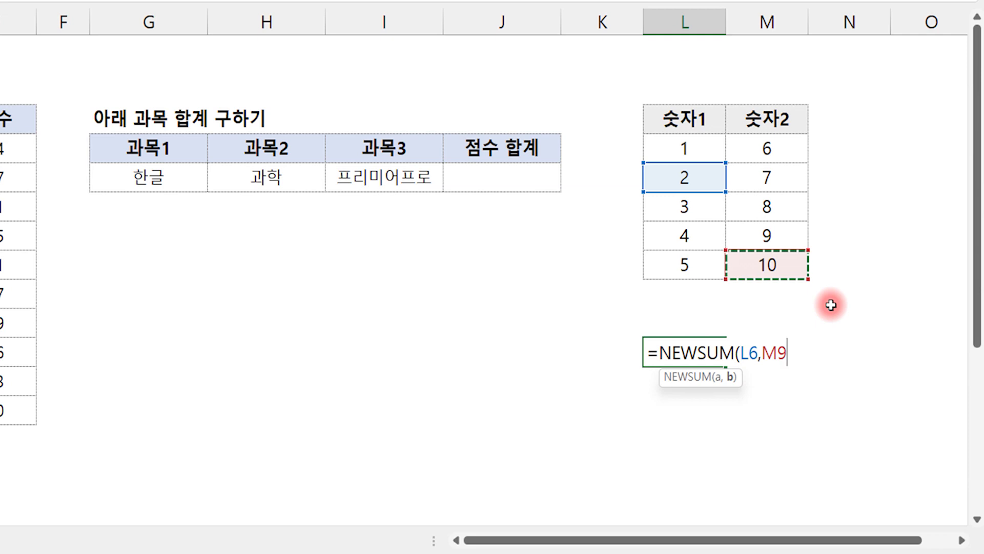
pyautogui.write(')')
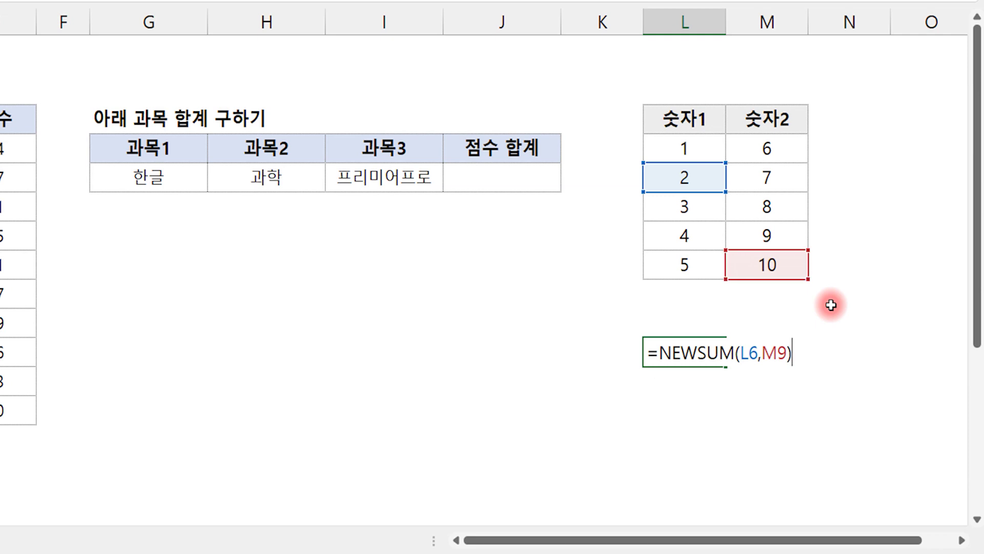
pyautogui.press('Return')
pyautogui.press('Up')
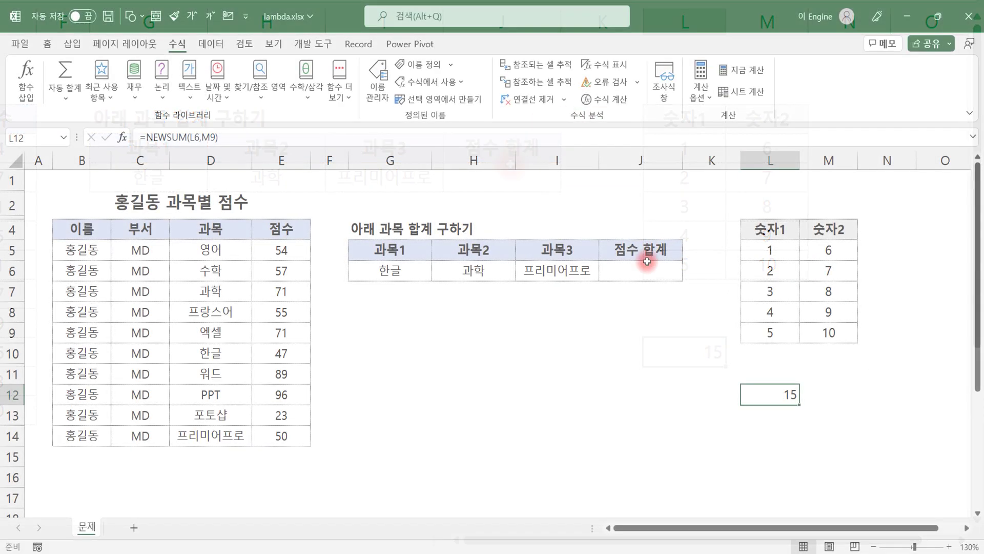
# Start J6 with =VLOOKUP(G6,D5:E14,2,0) for the first subject's score.
pyautogui.click(641, 271)
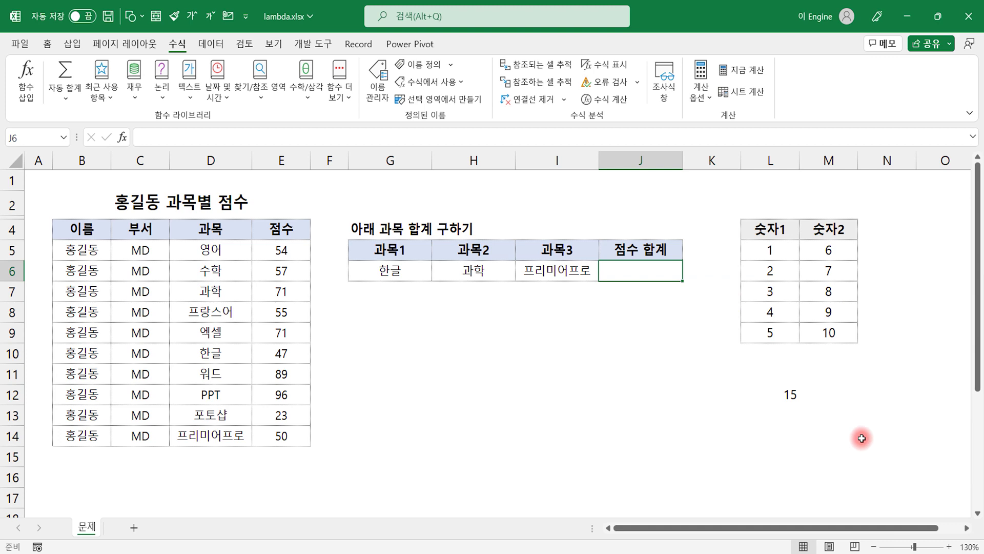
pyautogui.write('=')
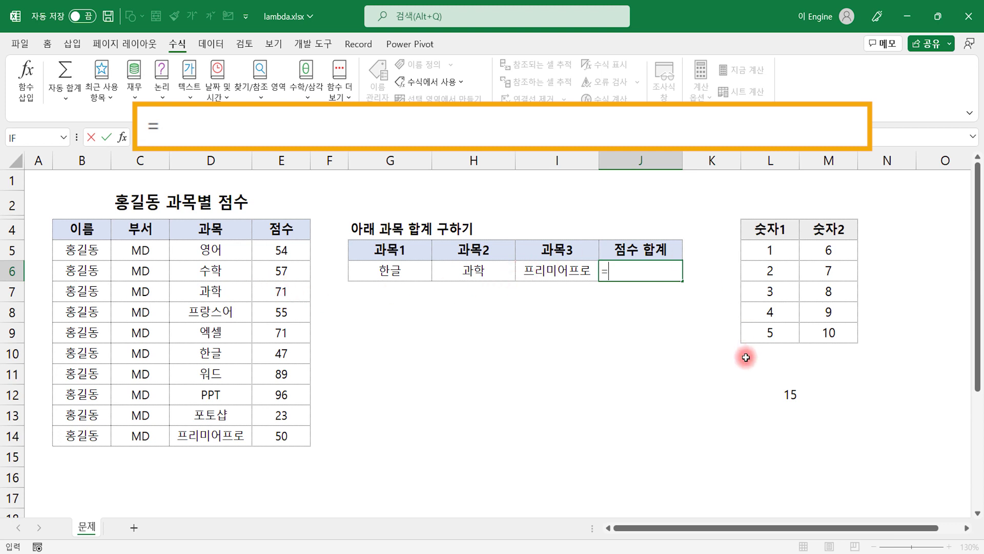
pyautogui.write('VL')
pyautogui.press('Tab')
pyautogui.press('Left')
pyautogui.press('Left')
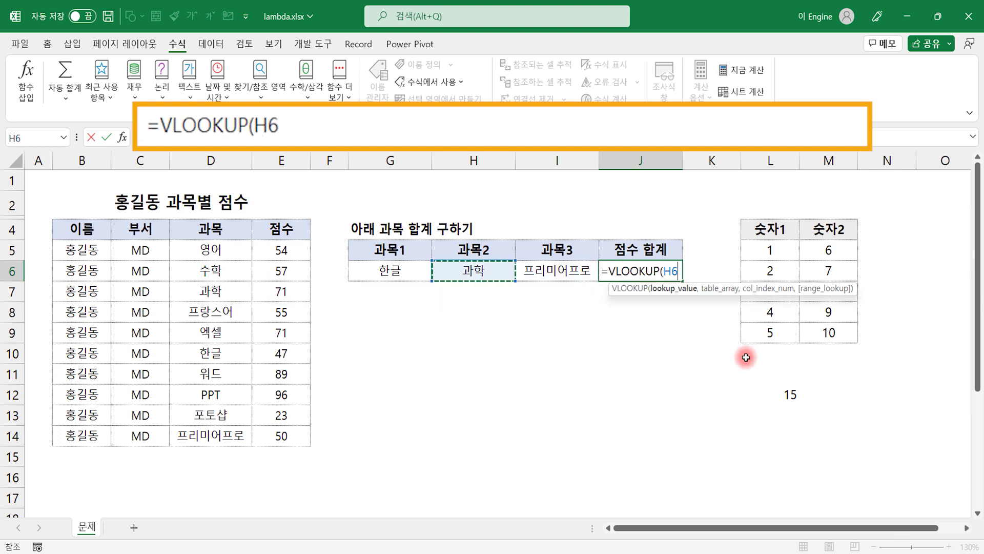
pyautogui.press('Left')
pyautogui.write(',')
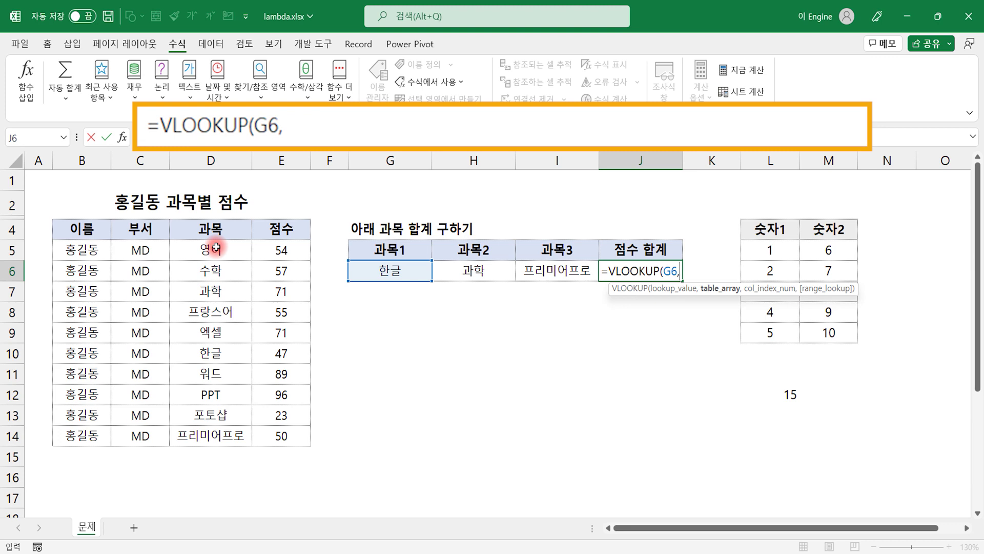
pyautogui.moveTo(217, 247); pyautogui.dragTo(282, 436)
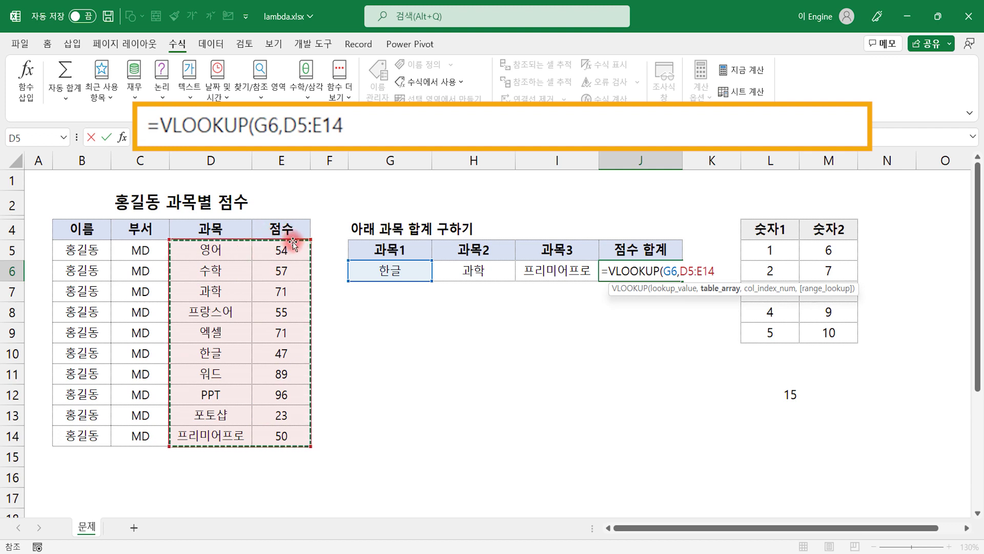
pyautogui.write(',2')
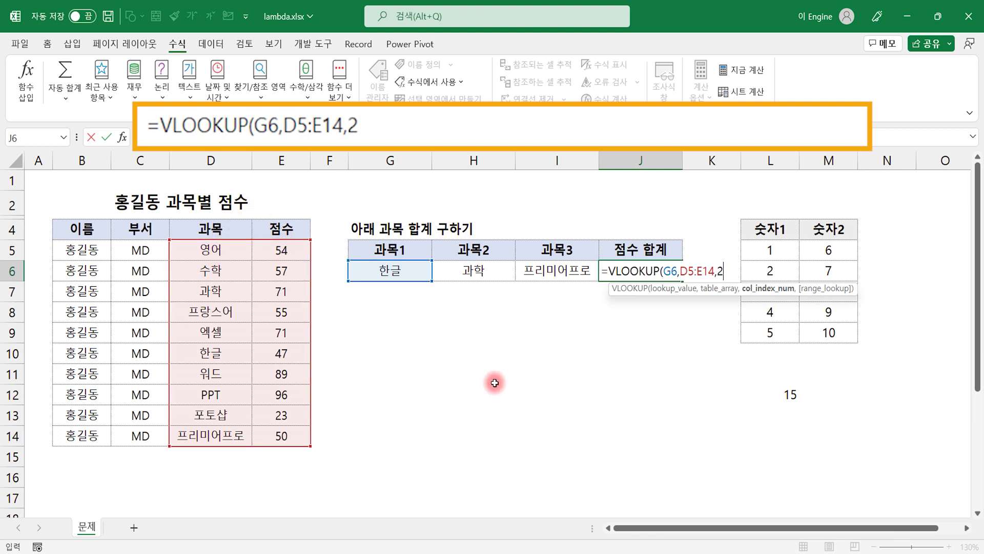
pyautogui.write(',0')
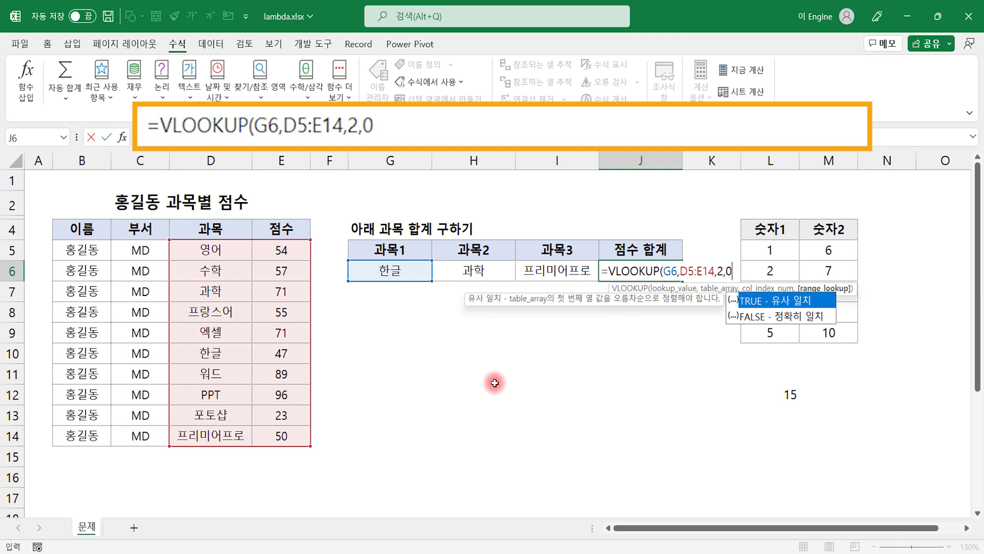
pyautogui.write(')+')
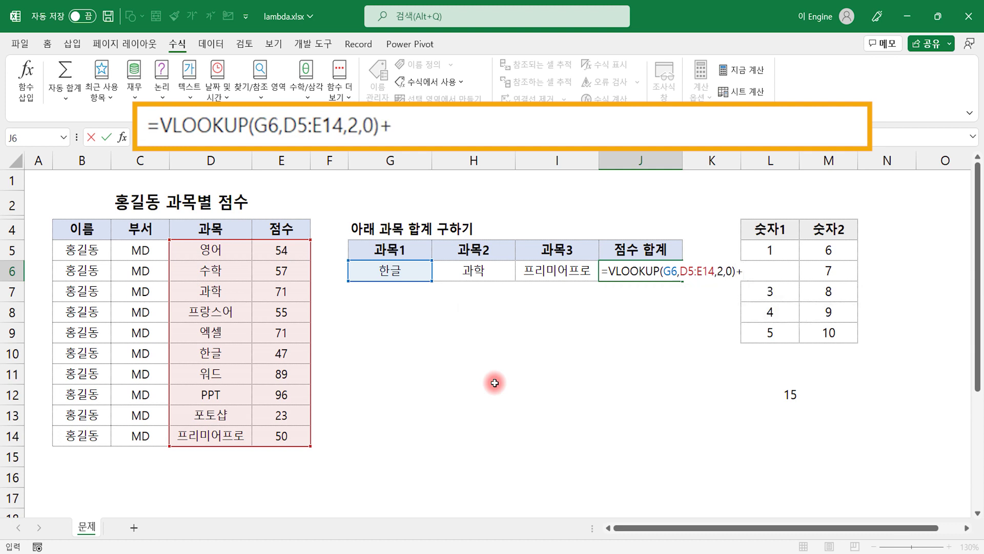
pyautogui.write('VL')
# Add VLOOKUPs for H6 and I6 over D5:E14, giving a total of 168.
pyautogui.press('Tab')
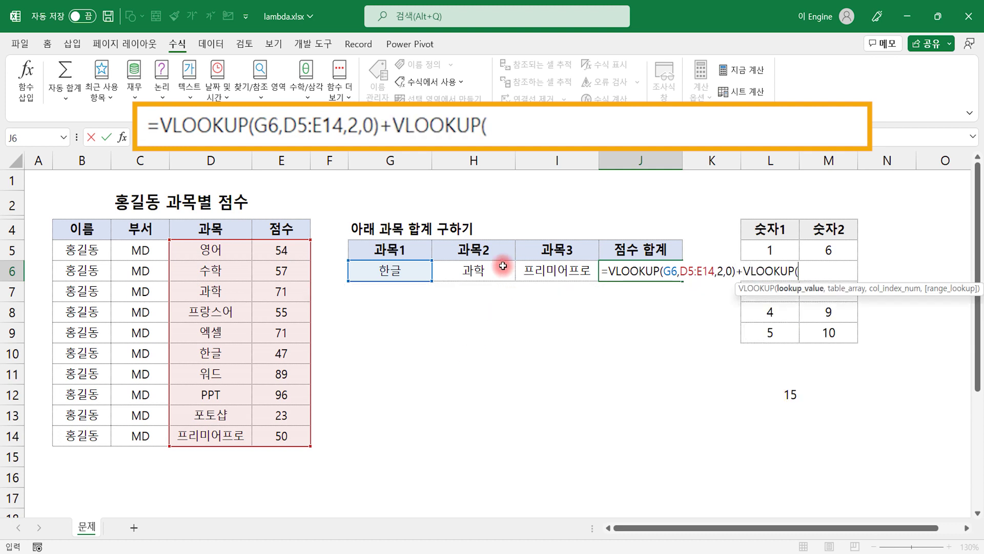
pyautogui.click(477, 267)
pyautogui.write(',')
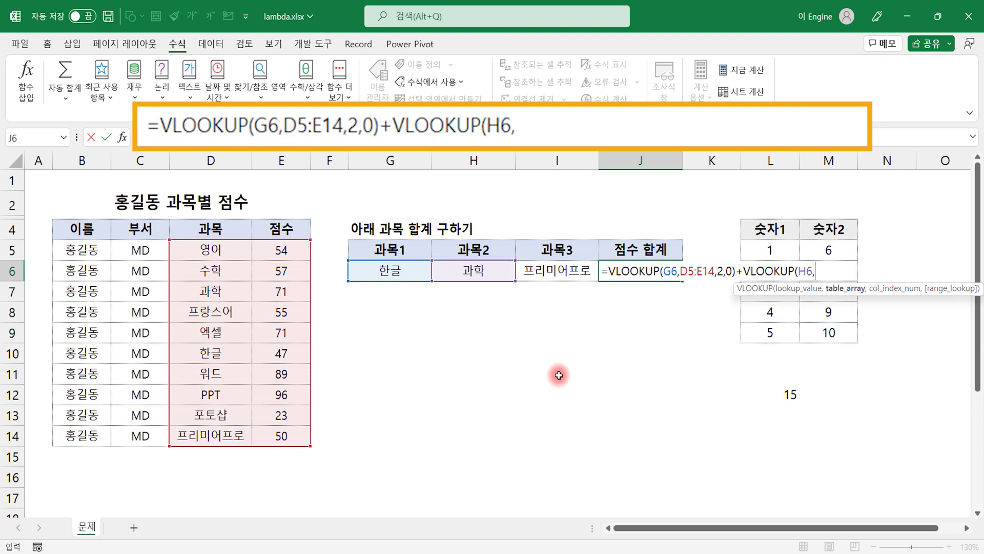
pyautogui.moveTo(208, 250)
pyautogui.mouseDown()
pyautogui.moveTo(274, 406)
pyautogui.moveTo(273, 430)
pyautogui.mouseUp()
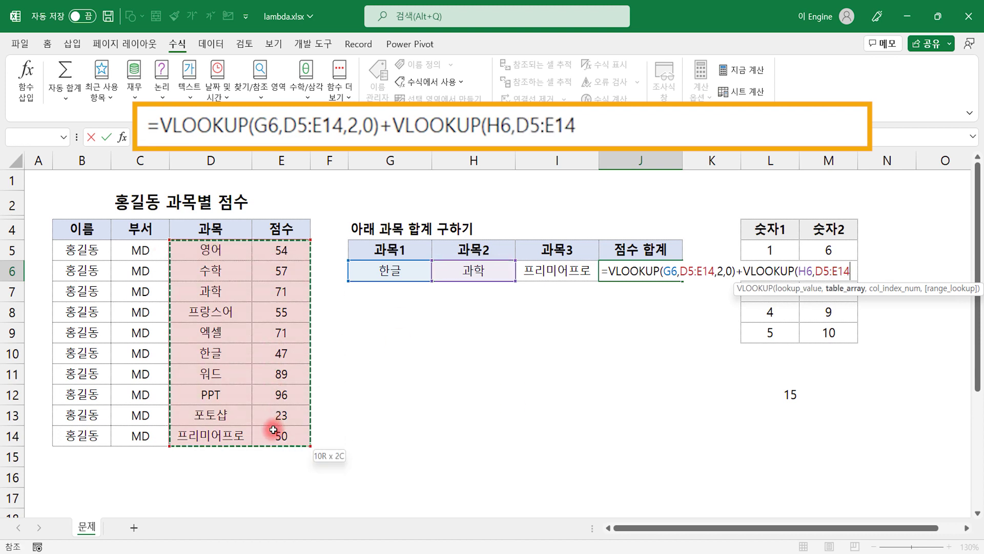
pyautogui.write(',2')
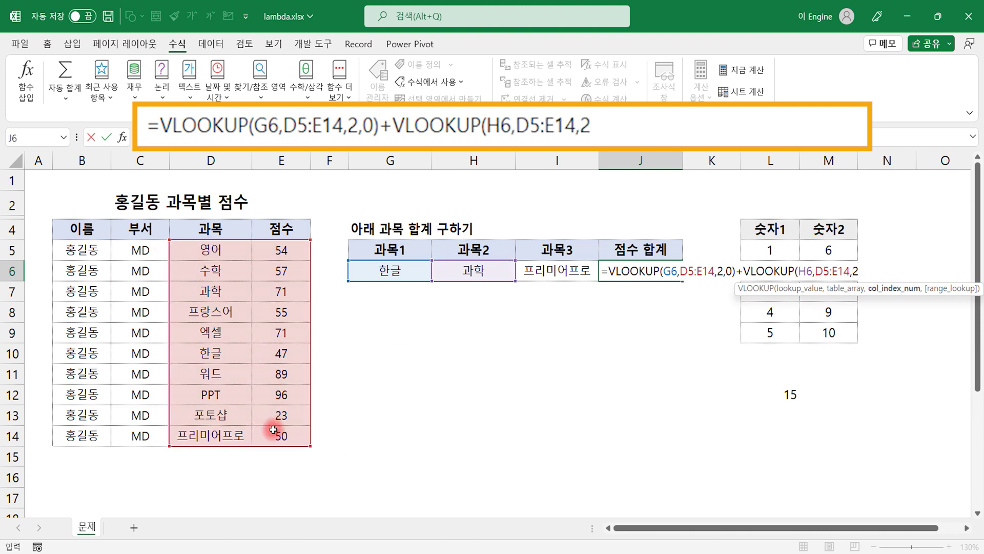
pyautogui.write(',0)+')
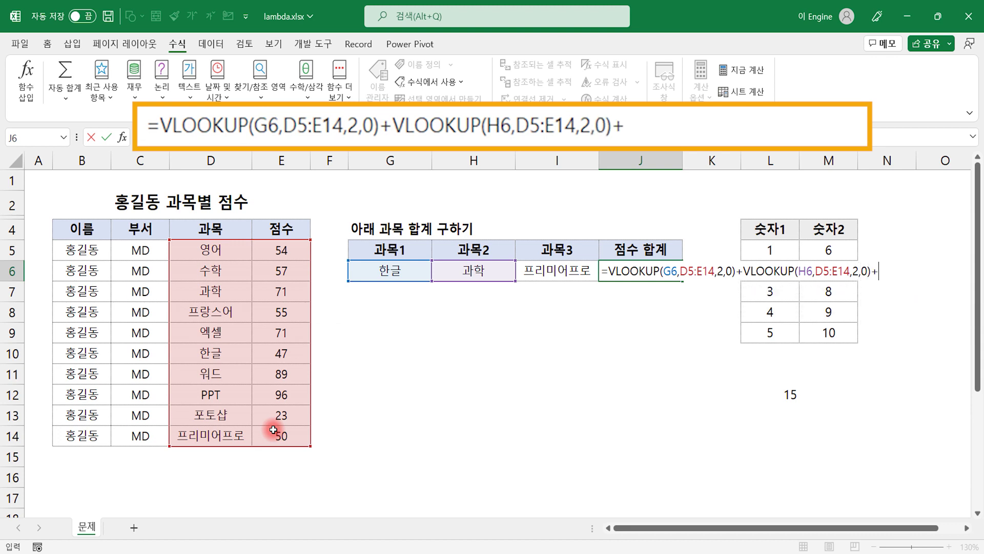
pyautogui.write('VL')
pyautogui.press('Tab')
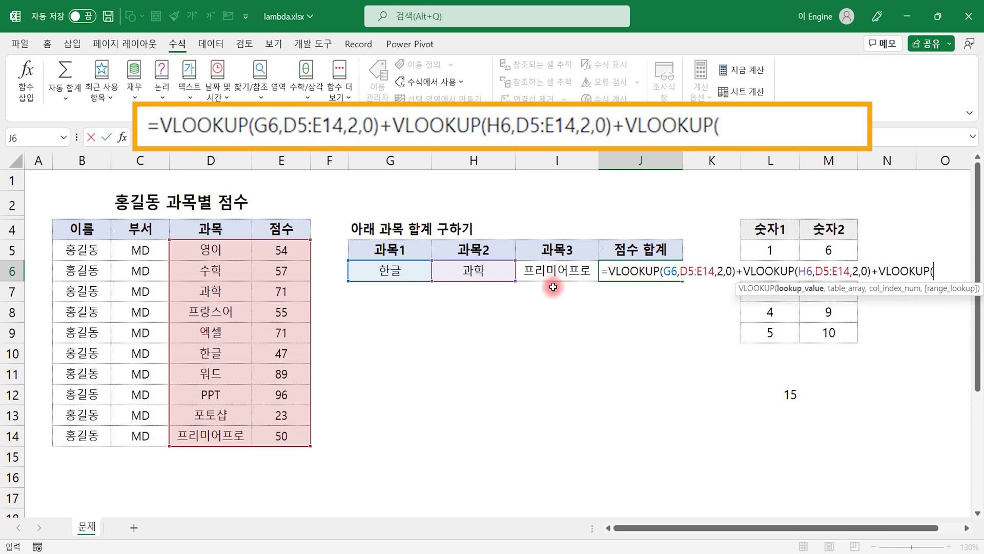
pyautogui.click(555, 277)
pyautogui.write(',')
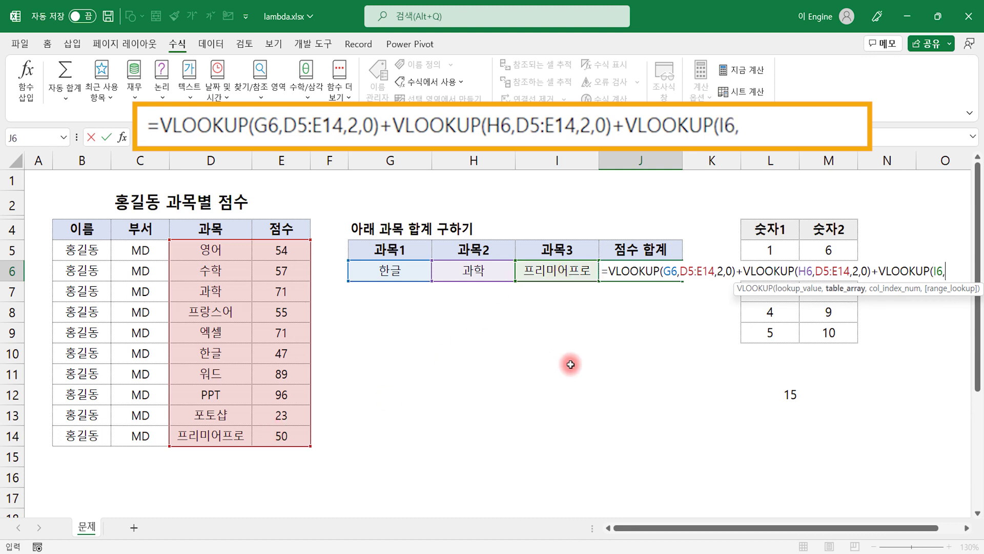
pyautogui.moveTo(225, 250); pyautogui.dragTo(264, 434)
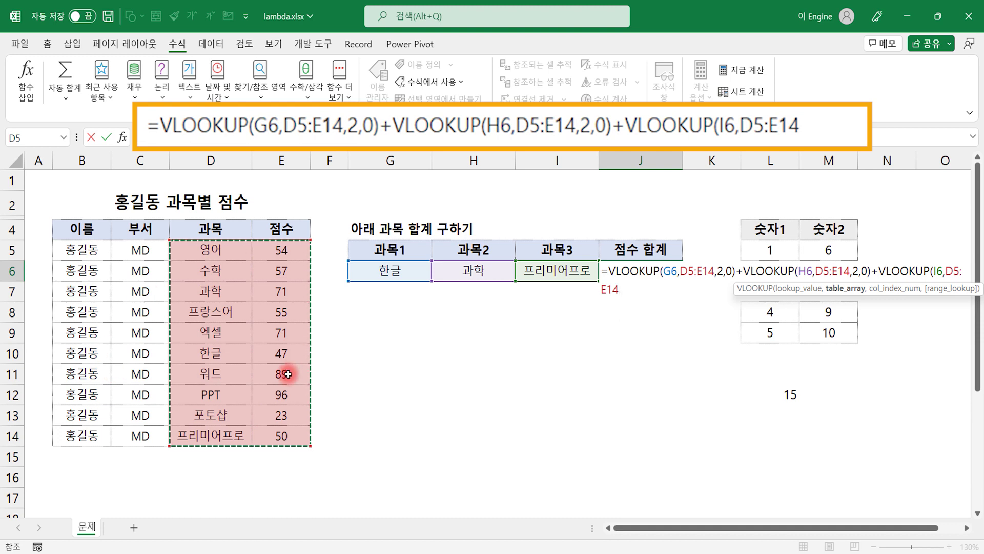
pyautogui.write(',2,0')
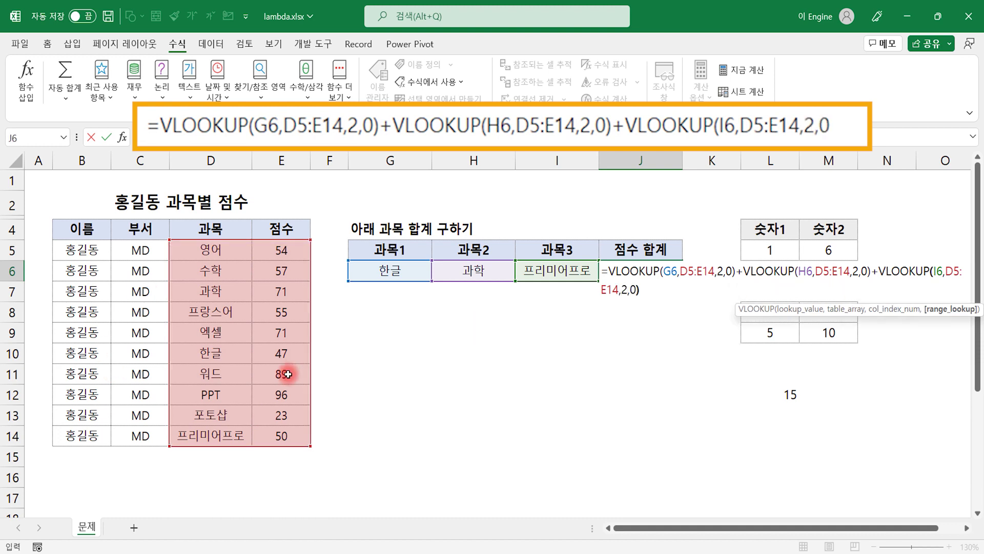
pyautogui.write(')')
pyautogui.press('Return')
pyautogui.press('Up')
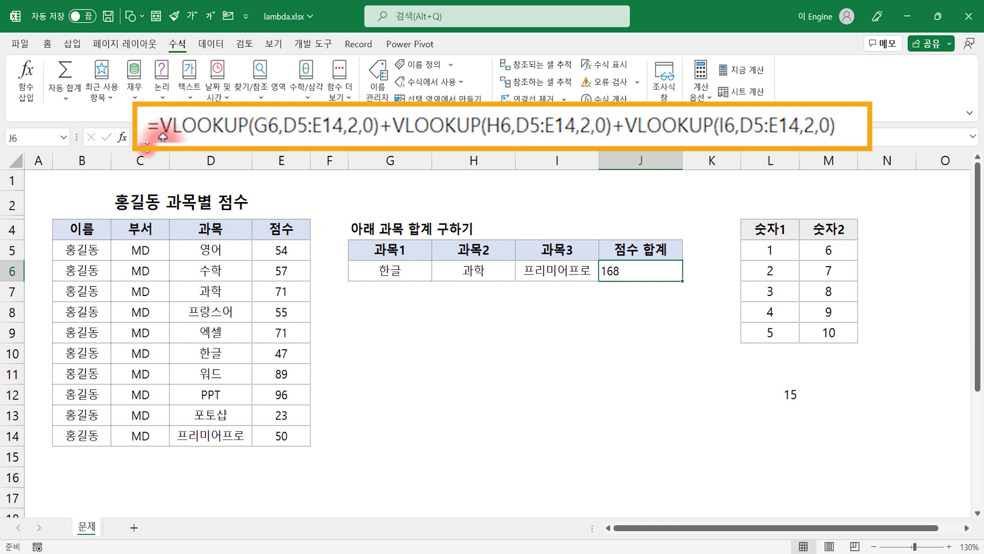
pyautogui.moveTo(160, 125); pyautogui.dragTo(380, 126)
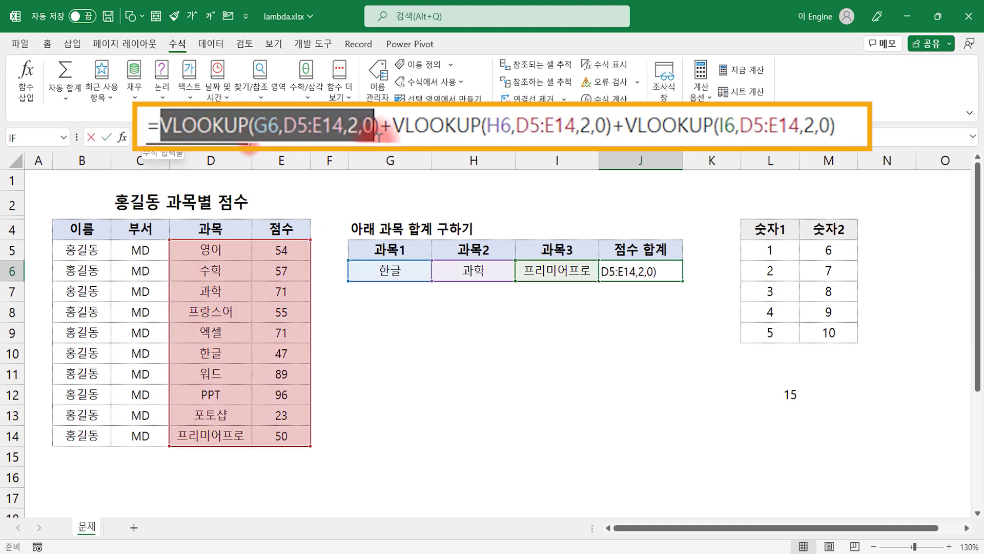
pyautogui.click(471, 125)
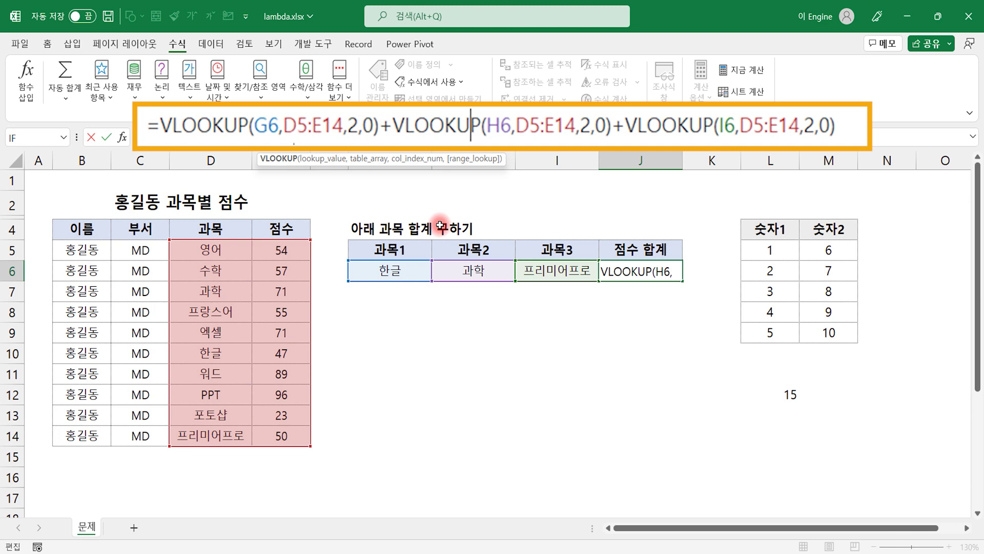
pyautogui.press('Return')
# Insert LAMBDA( at the start of J6's summed VLOOKUP formula.
pyautogui.doubleClick(620, 268)
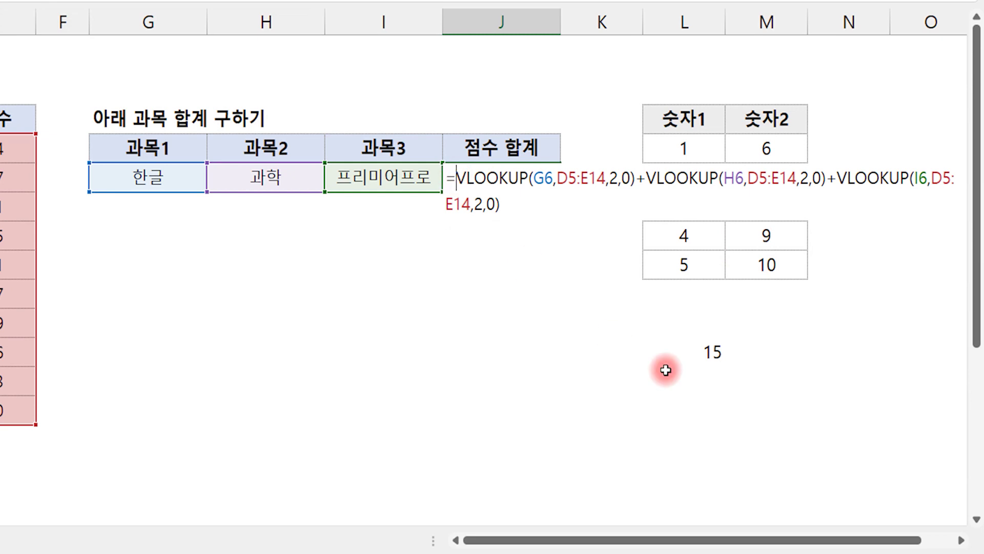
pyautogui.write('la')
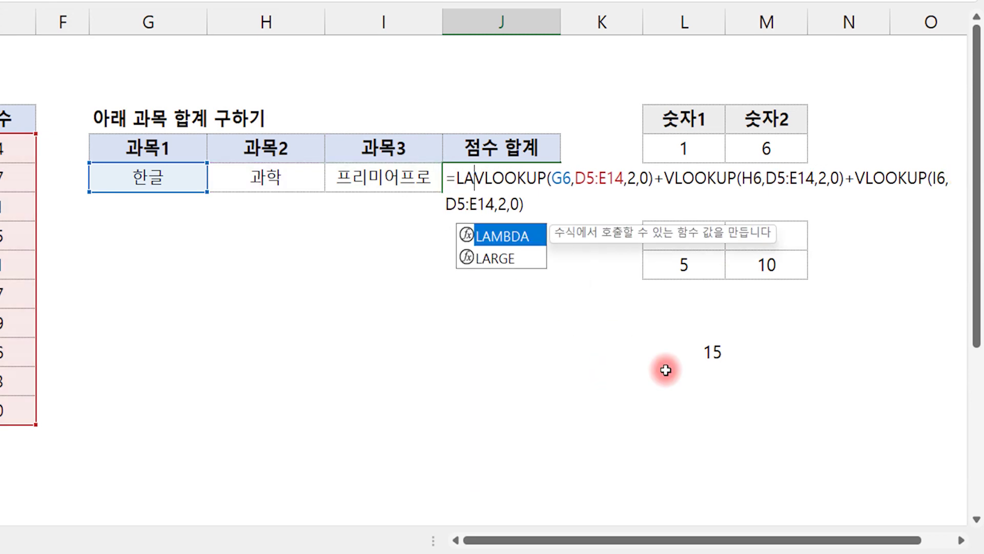
pyautogui.press('Tab')
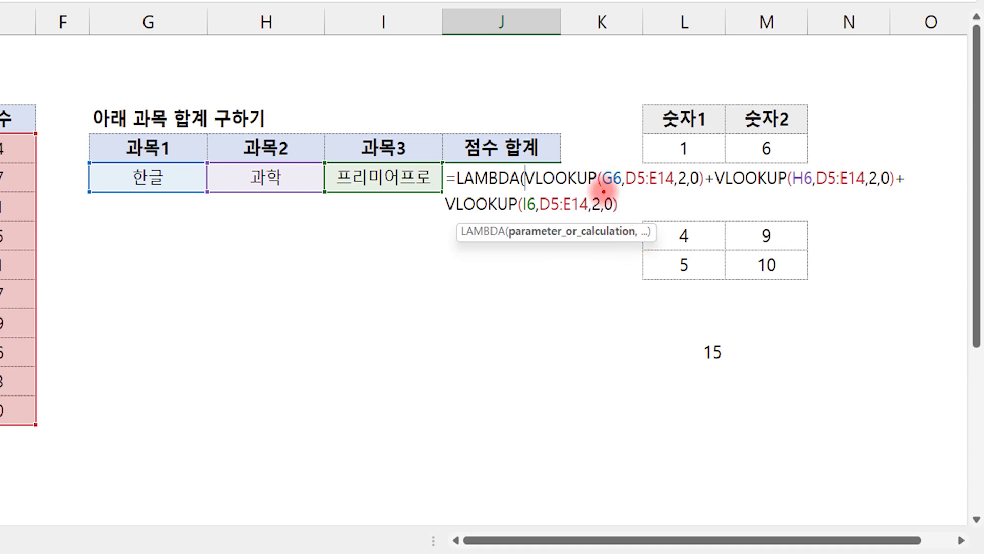
# Annotate G6, D5:E14 and H6 on screen as arguments a, b and c.
pyautogui.moveTo(604, 191); pyautogui.dragTo(624, 191)
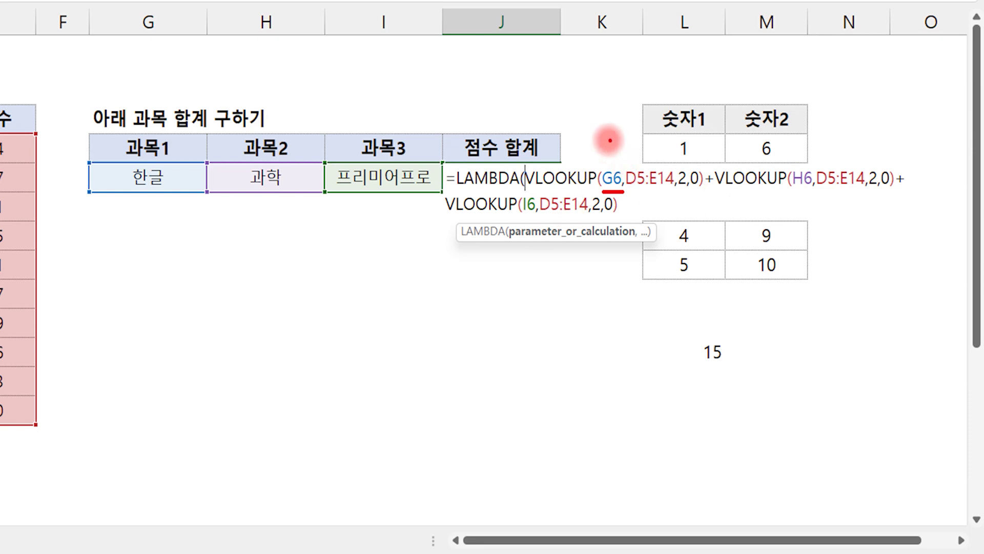
pyautogui.moveTo(612, 146)
pyautogui.mouseDown()
pyautogui.moveTo(597, 155)
pyautogui.moveTo(610, 153)
pyautogui.mouseUp()
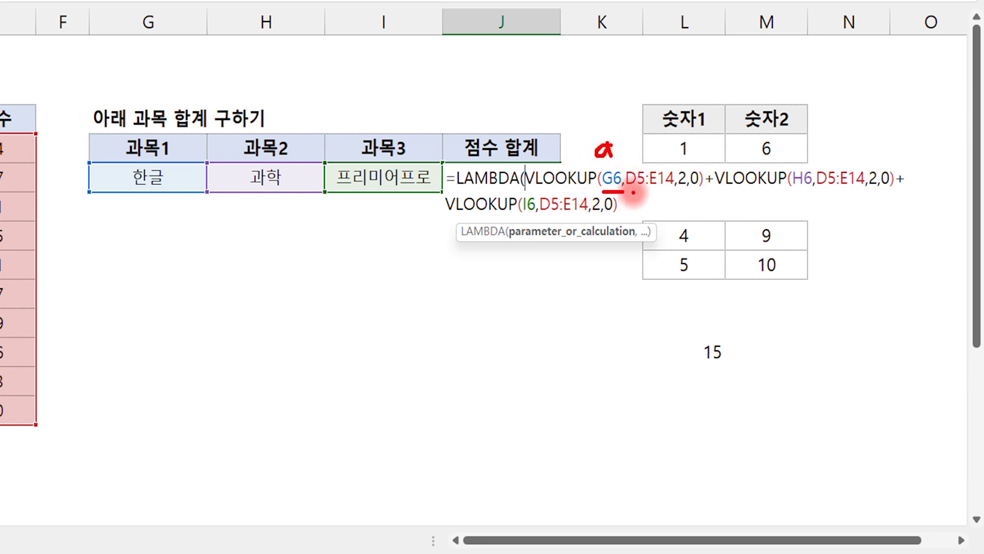
pyautogui.moveTo(607, 195); pyautogui.dragTo(677, 189)
pyautogui.moveTo(645, 129); pyautogui.dragTo(647, 154)
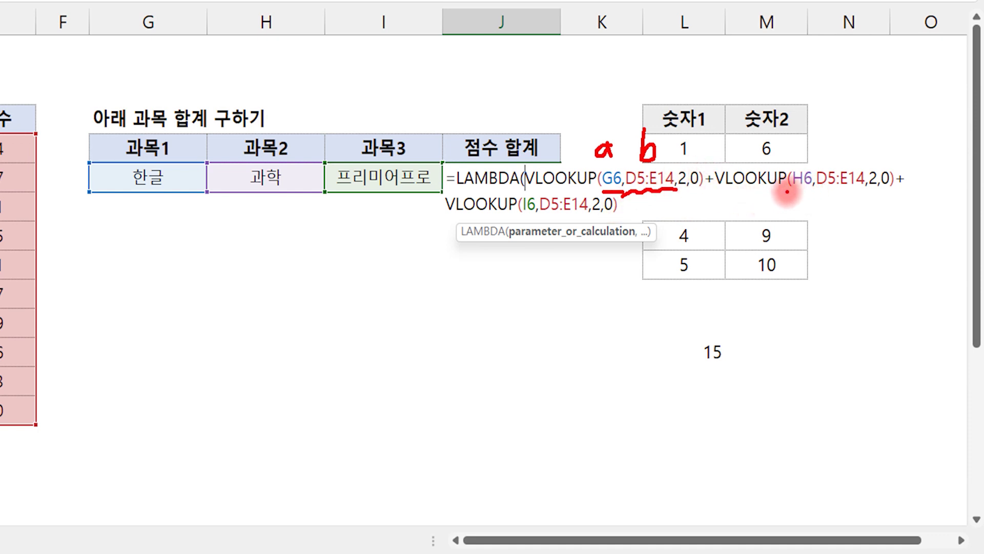
pyautogui.moveTo(787, 190); pyautogui.dragTo(809, 192)
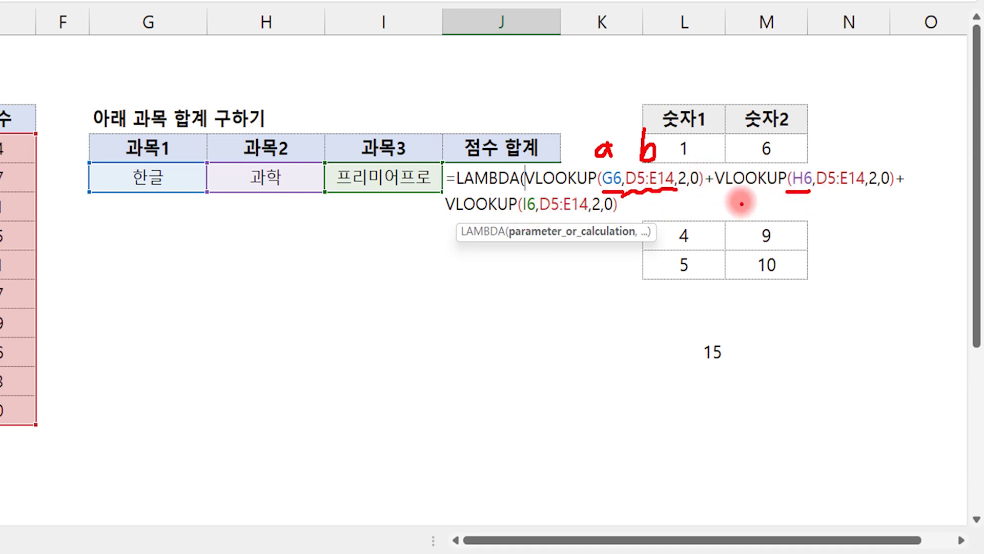
pyautogui.moveTo(802, 147)
pyautogui.mouseDown()
pyautogui.moveTo(789, 145)
pyautogui.moveTo(802, 159)
pyautogui.mouseUp()
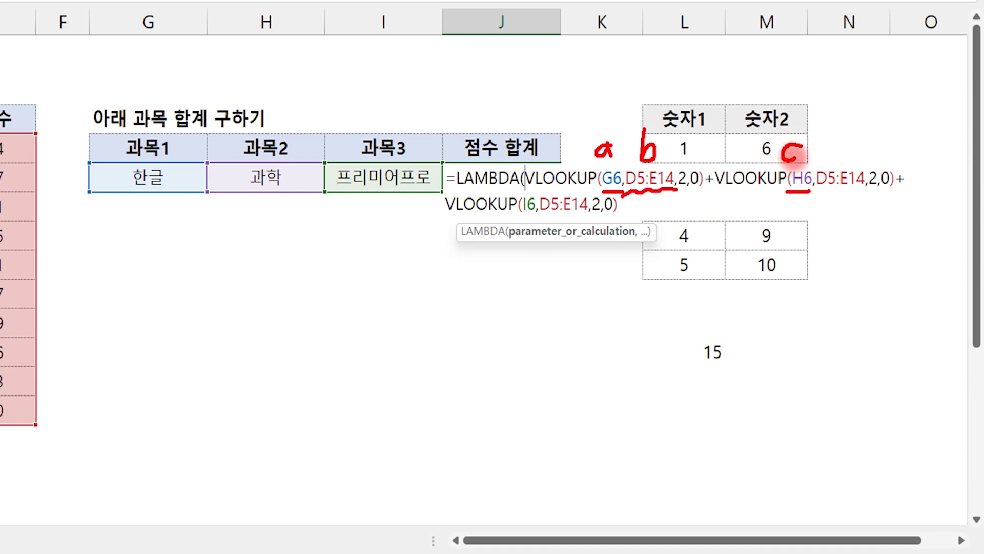
pyautogui.click(819, 192)
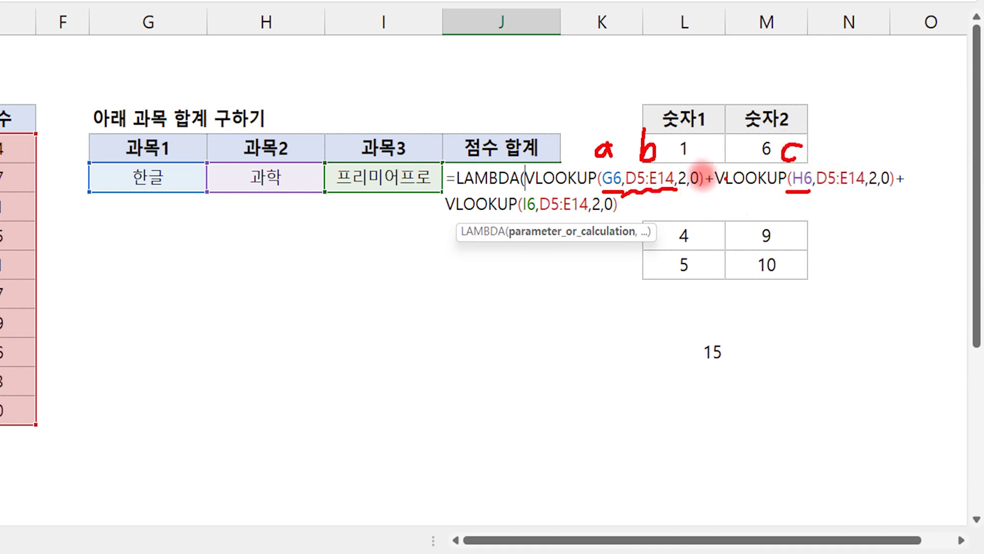
pyautogui.moveTo(820, 192); pyautogui.dragTo(851, 192)
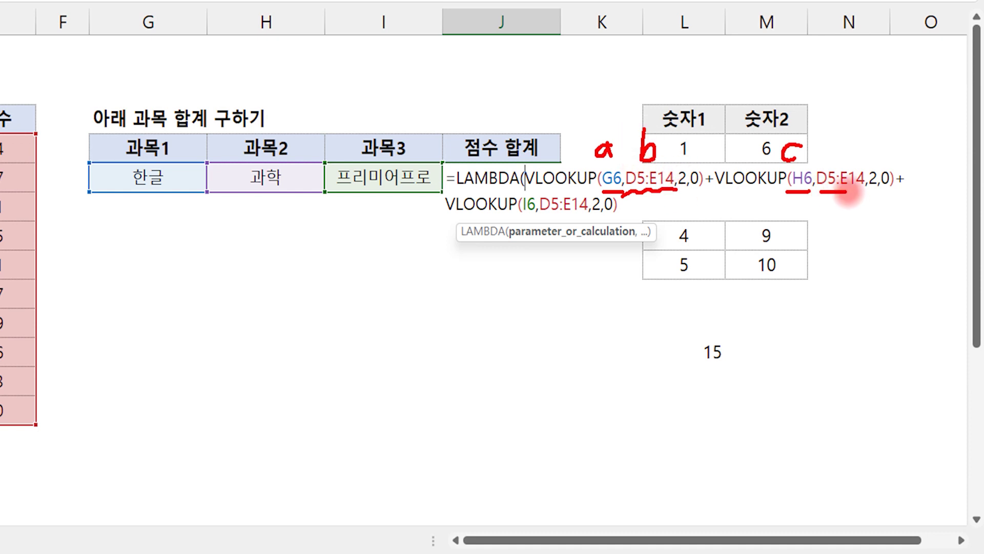
pyautogui.moveTo(833, 124)
pyautogui.mouseDown()
pyautogui.moveTo(834, 154)
pyautogui.moveTo(838, 146)
pyautogui.mouseUp()
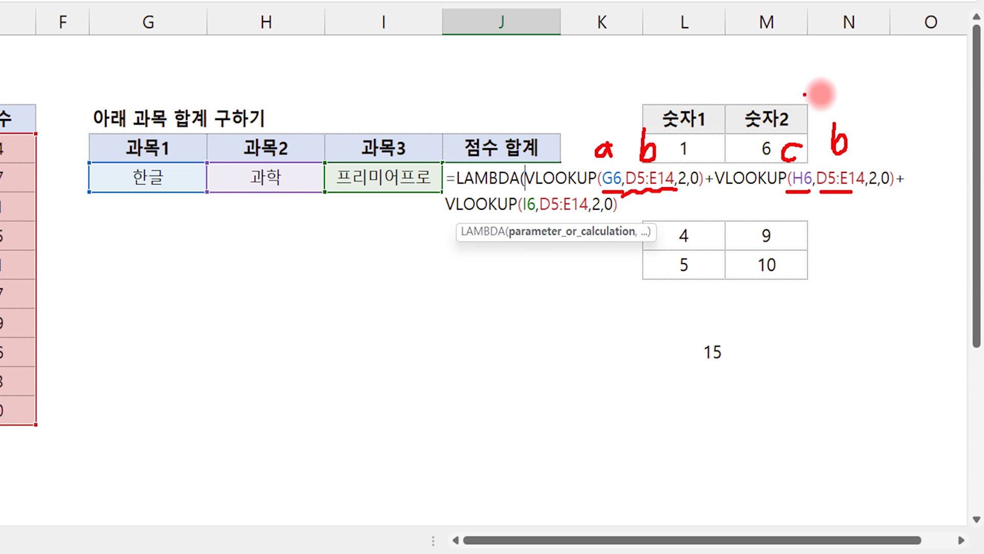
# Label I6 as argument d, tick off all labels, then clear the annotations.
pyautogui.moveTo(521, 217); pyautogui.dragTo(534, 215)
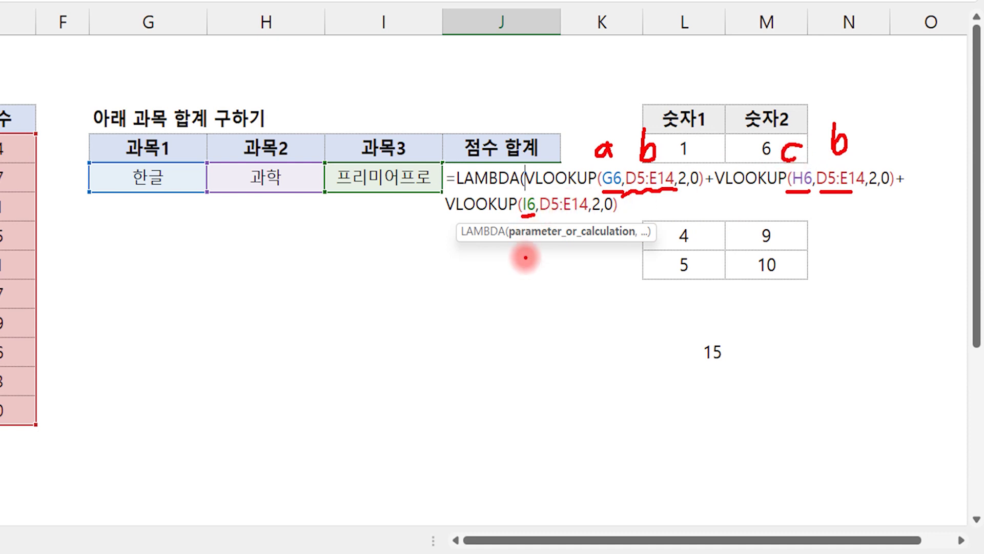
pyautogui.moveTo(533, 245); pyautogui.dragTo(530, 279)
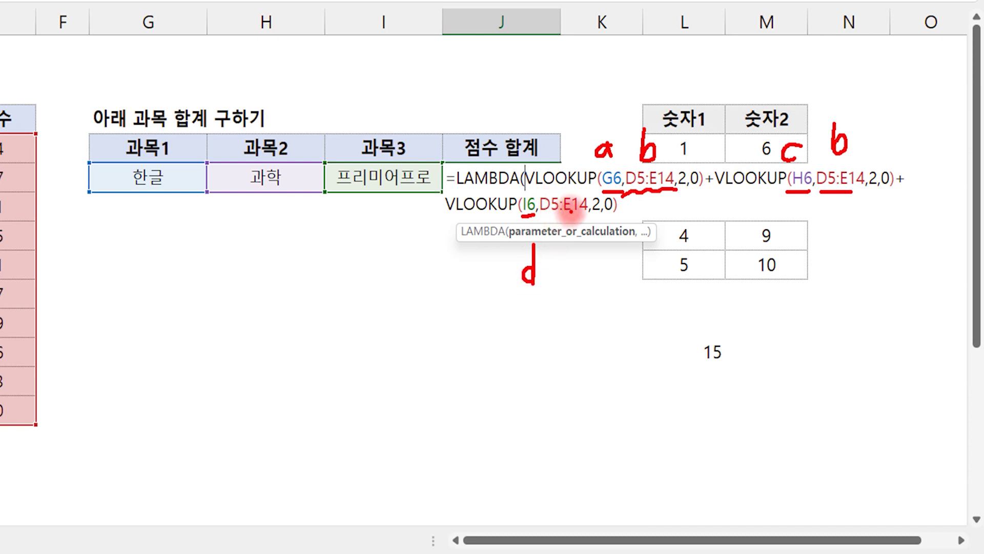
pyautogui.moveTo(568, 220); pyautogui.dragTo(576, 244)
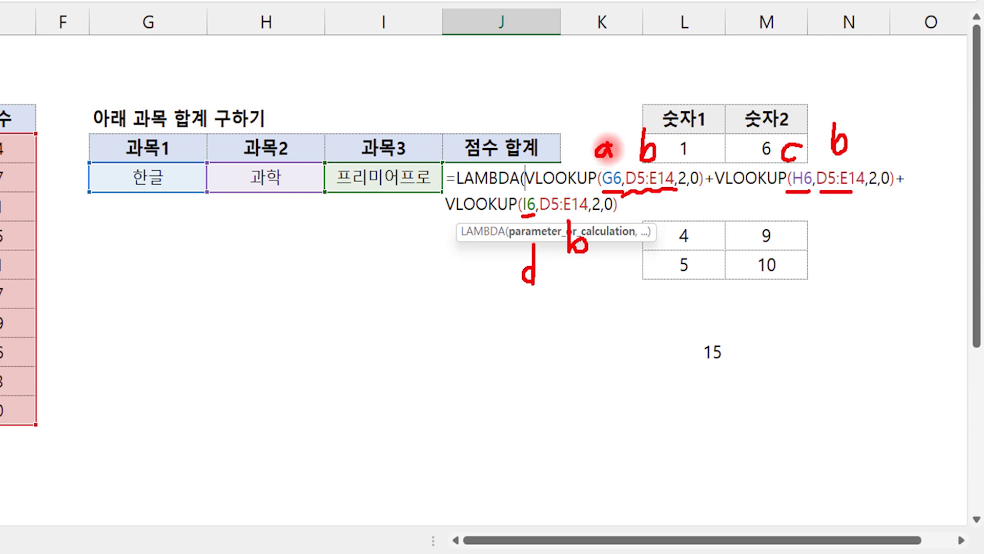
pyautogui.moveTo(604, 114); pyautogui.dragTo(651, 102)
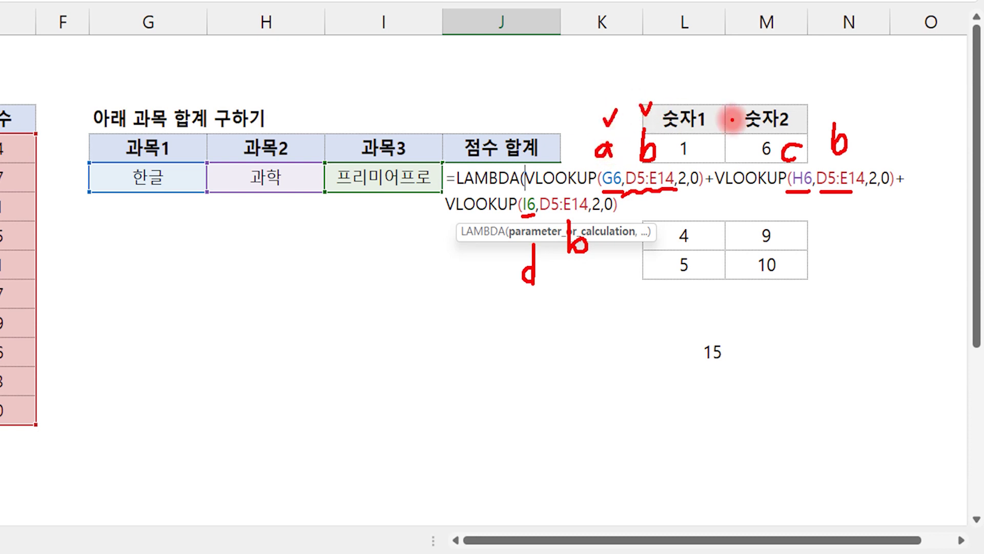
pyautogui.moveTo(785, 110); pyautogui.dragTo(796, 108)
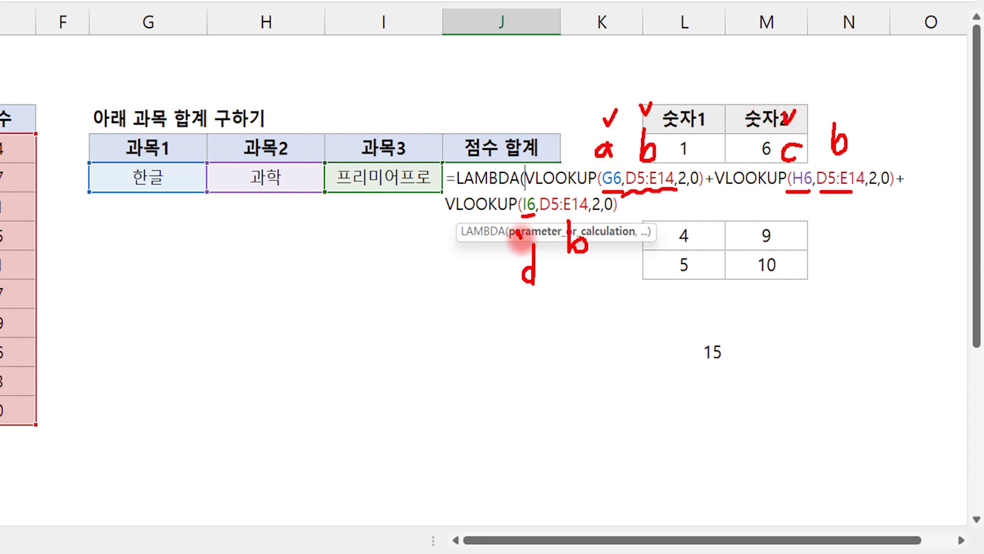
pyautogui.moveTo(520, 219); pyautogui.dragTo(537, 219)
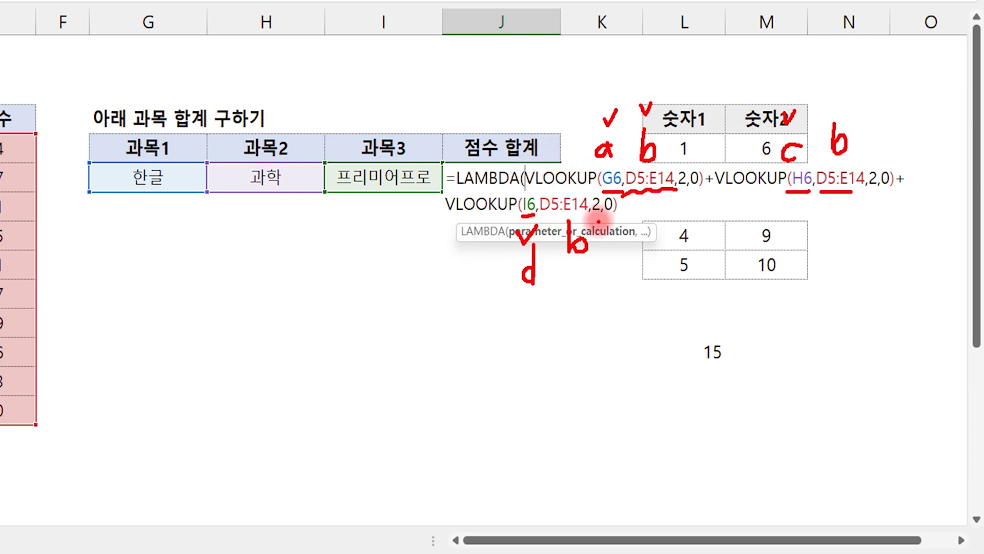
pyautogui.press('Escape')
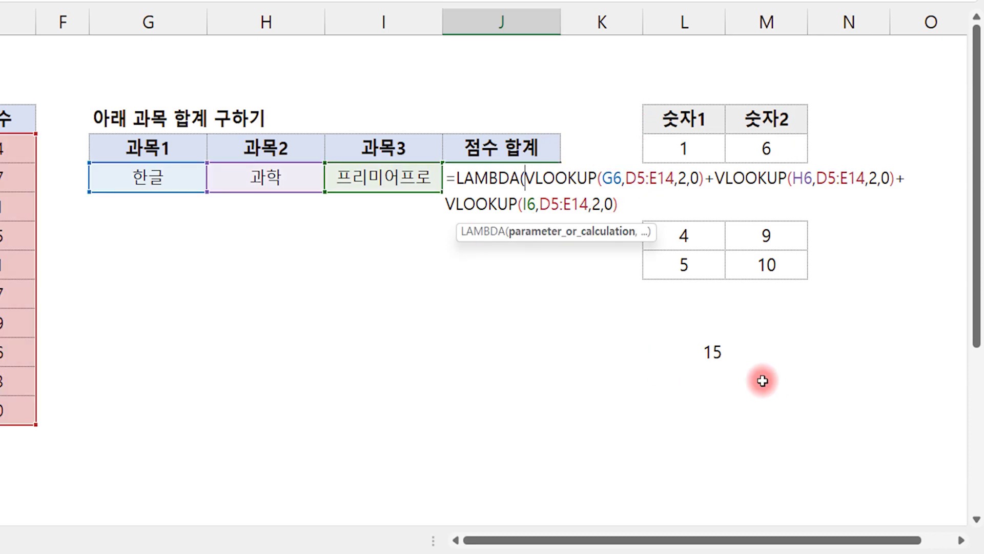
# Declare LAMBDA parameters value, tablearray, vvalue, vvvalue and close it after the VLOOKUPs.
pyautogui.write('V')
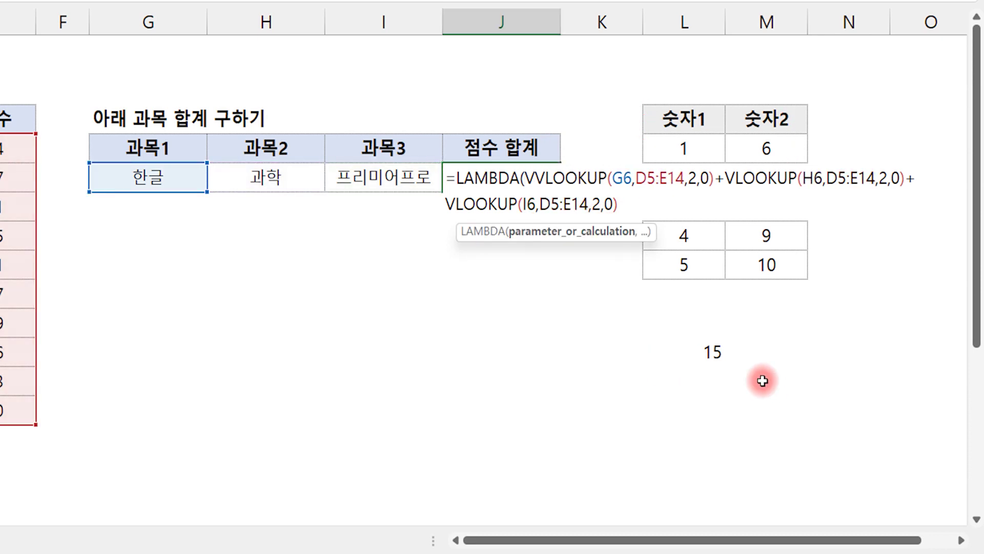
pyautogui.press('BackSpace')
pyautogui.write('value')
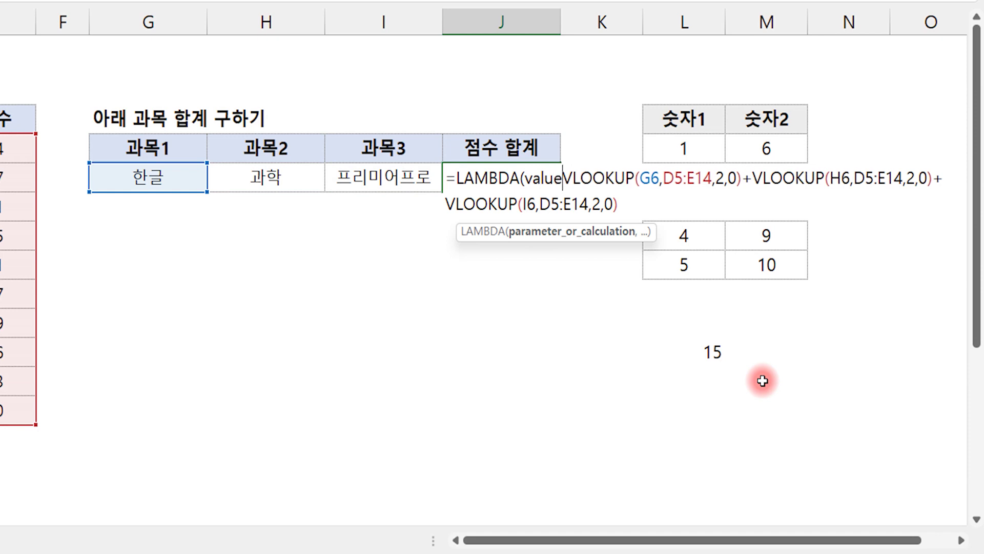
pyautogui.write(',')
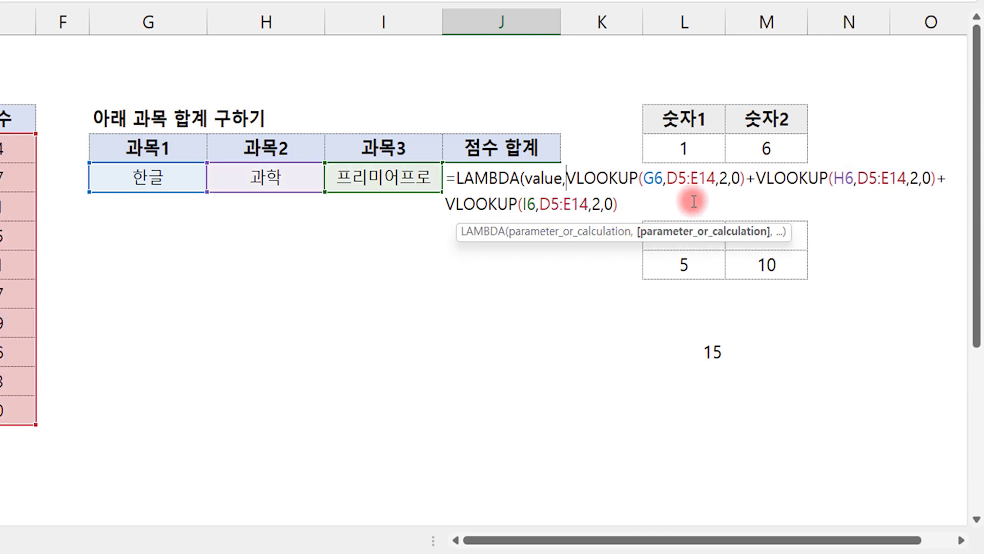
pyautogui.write('t')
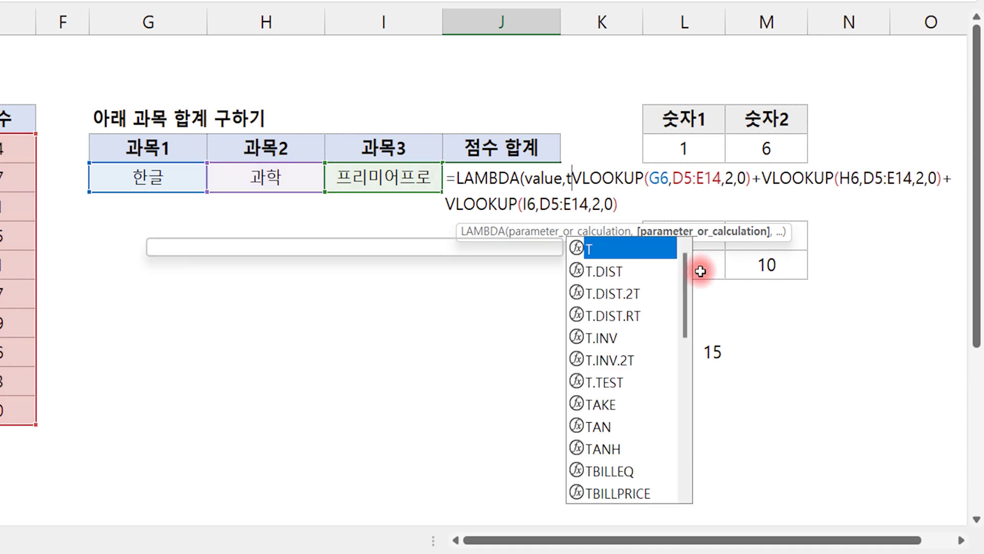
pyautogui.write('ablearra')
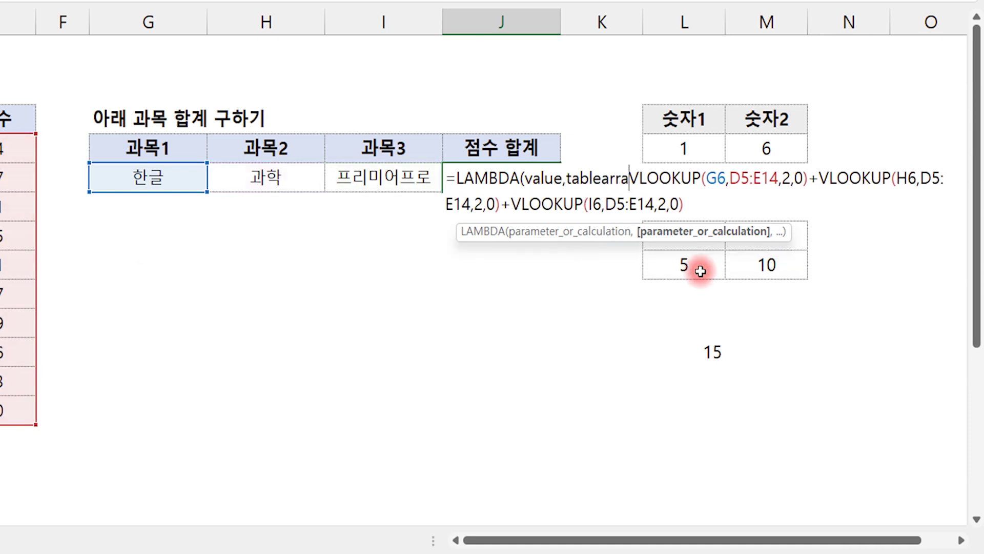
pyautogui.write('y,')
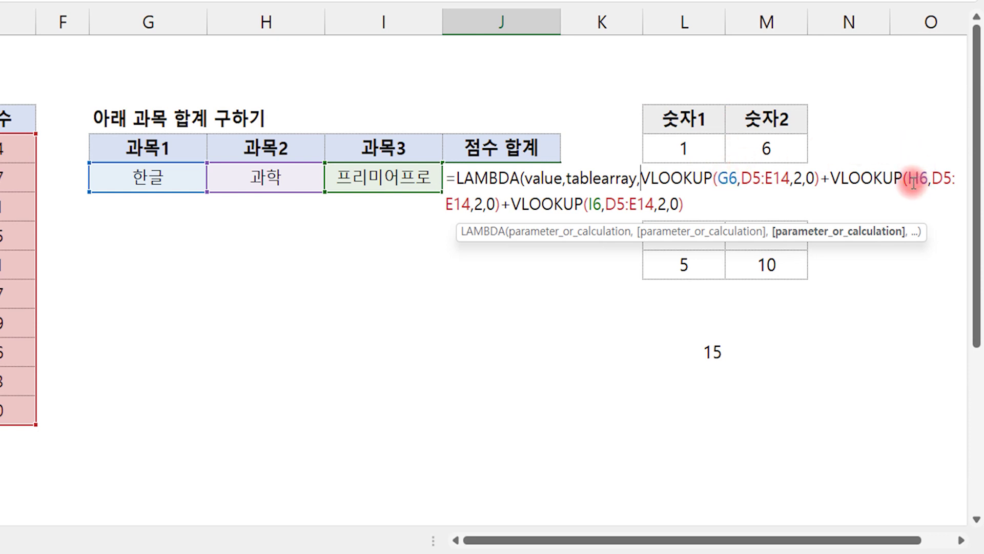
pyautogui.write('v')
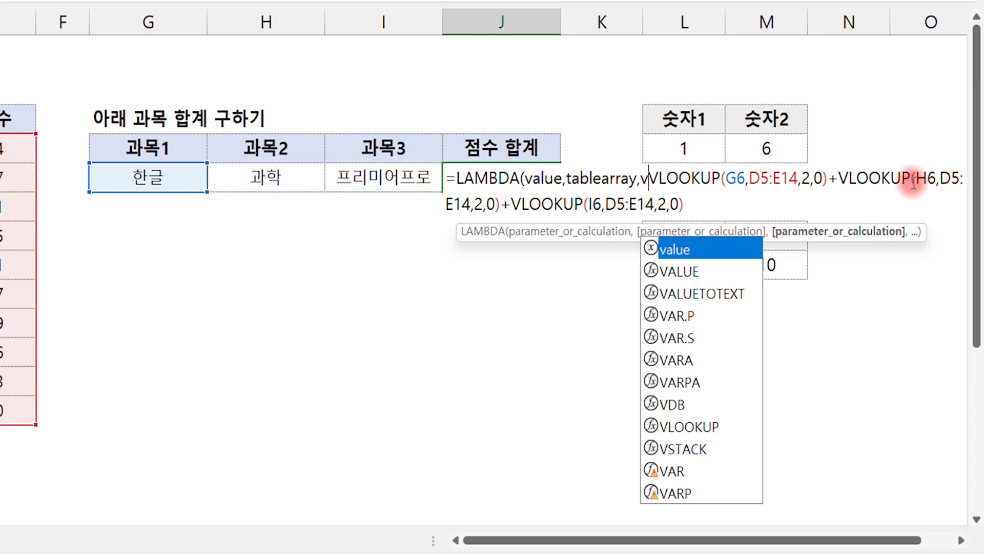
pyautogui.write('va')
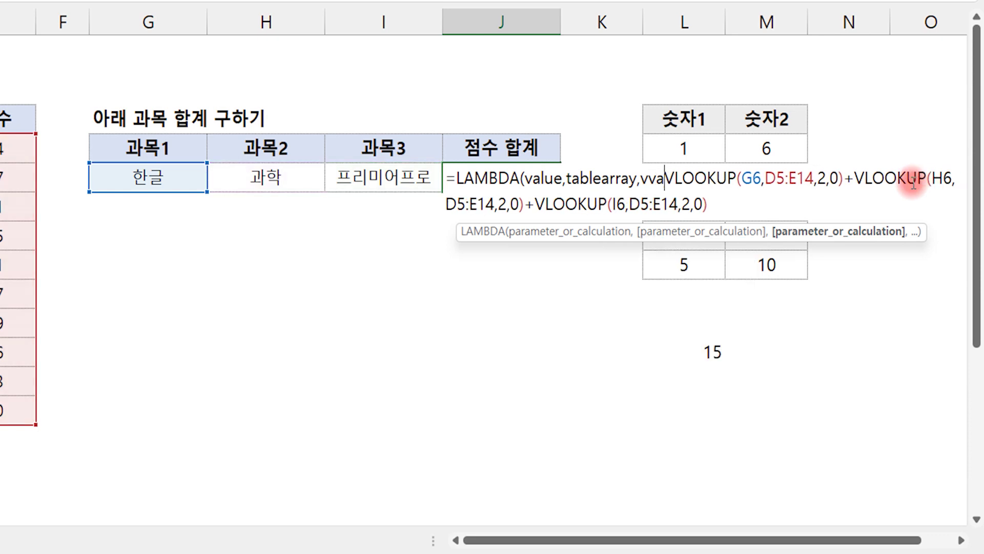
pyautogui.write('lue')
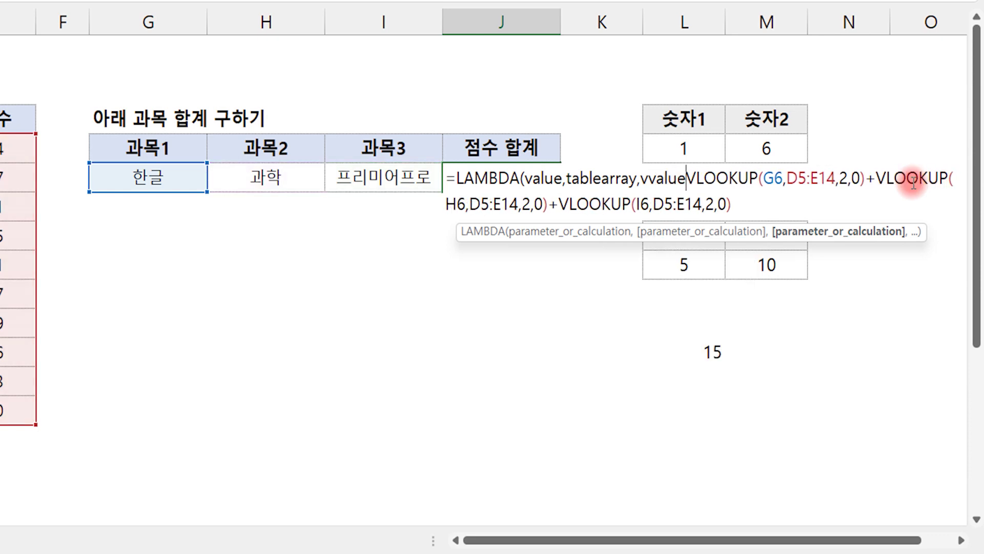
pyautogui.write(',')
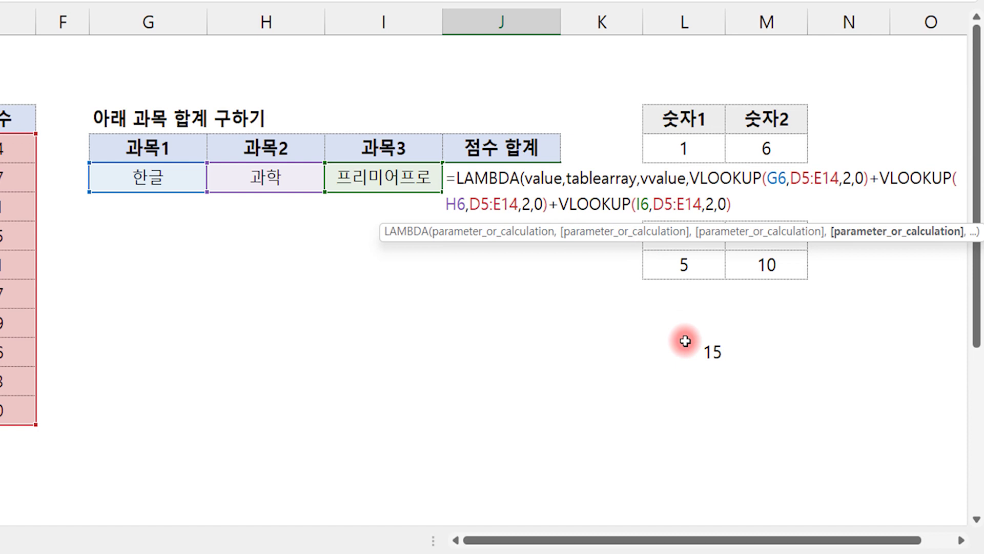
pyautogui.write('v')
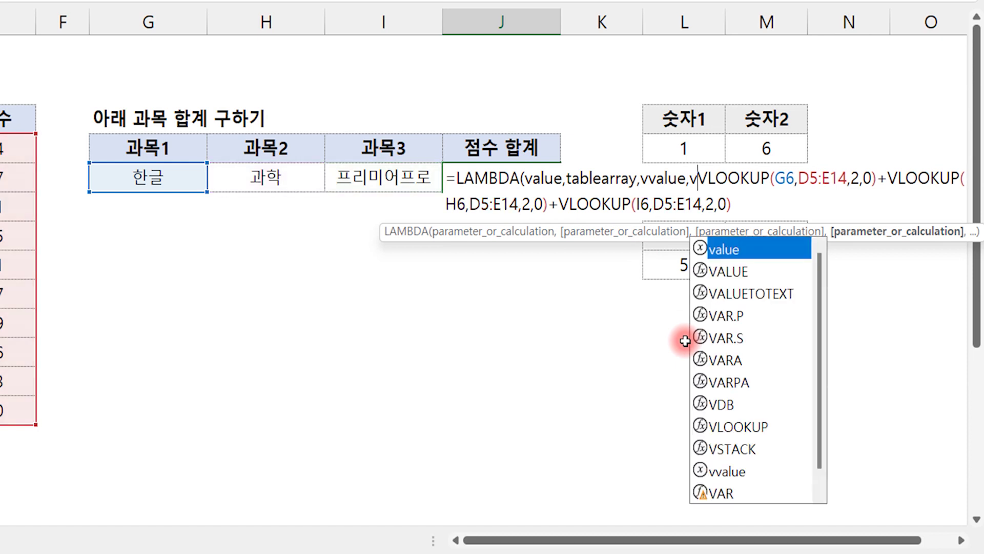
pyautogui.write('vva')
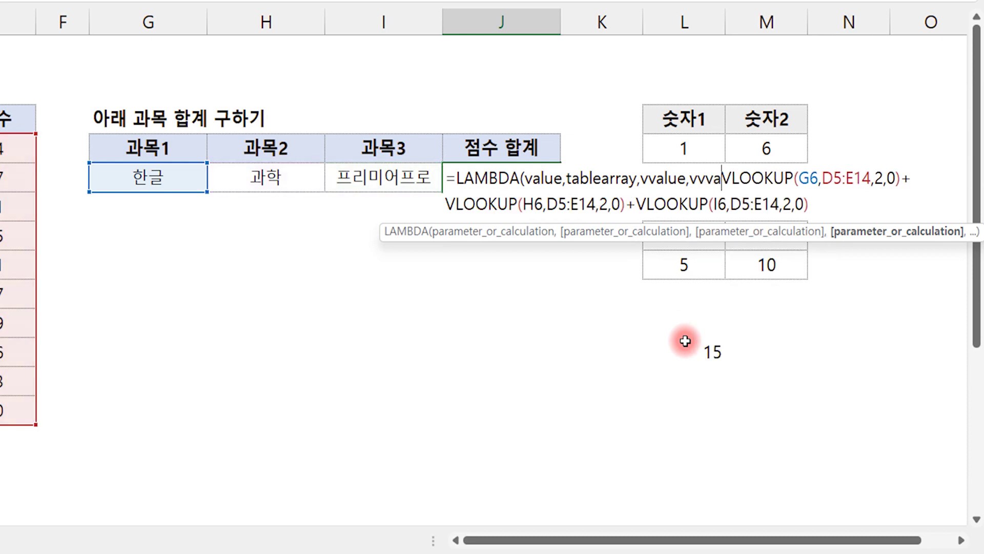
pyautogui.write('lue')
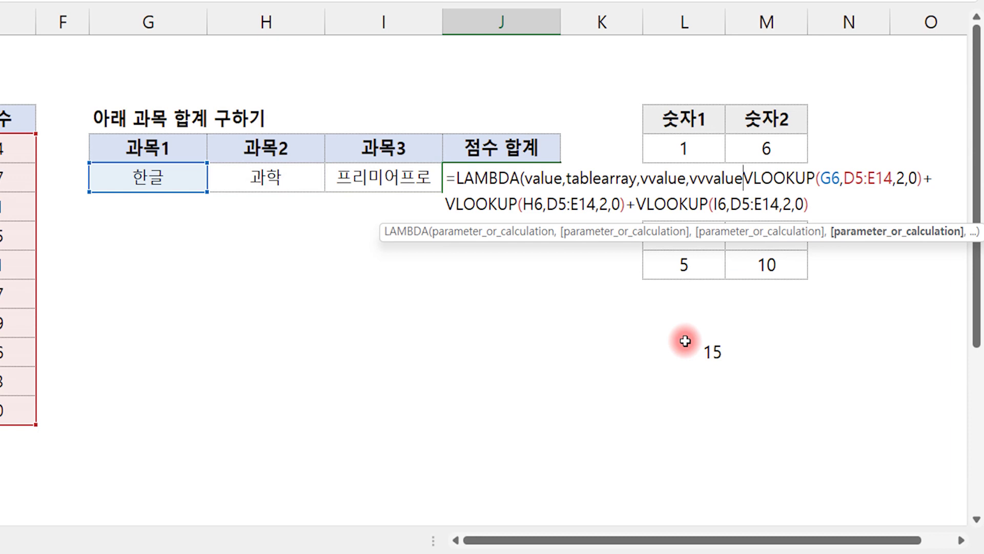
pyautogui.write(',')
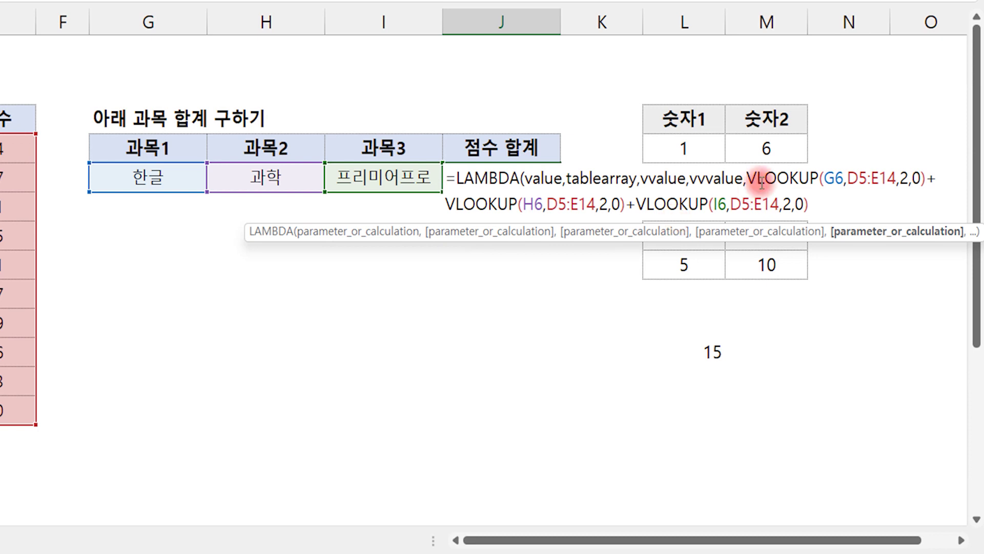
pyautogui.click(810, 204)
pyautogui.write(')')
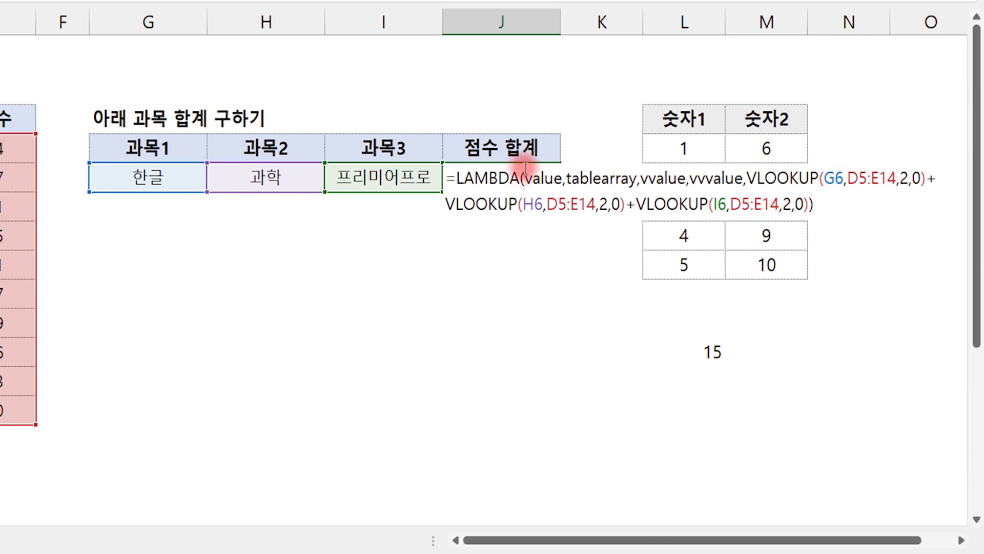
# Replace G6 and D5:E14 in the first VLOOKUP with value and tablearray.
pyautogui.click(826, 178)
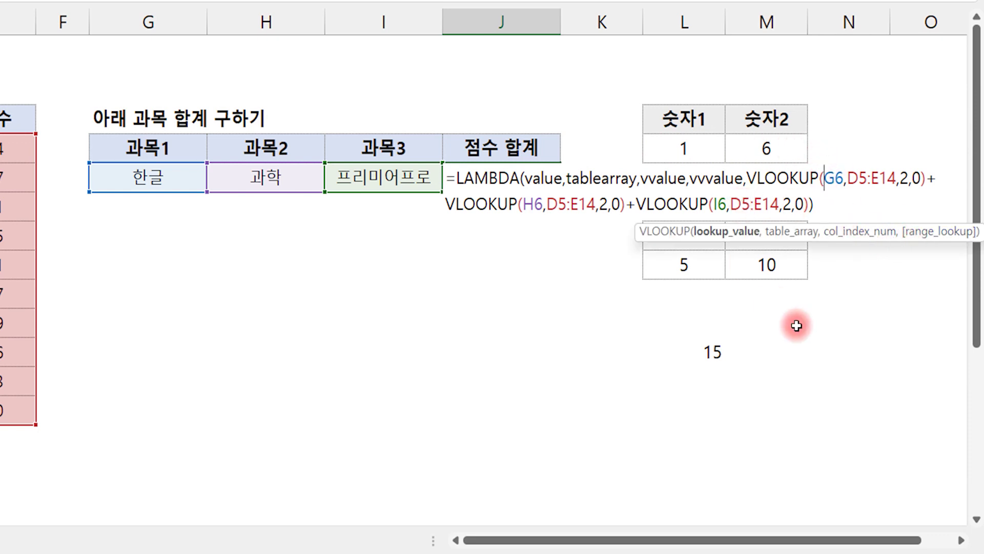
pyautogui.press('Delete')
pyautogui.press('Delete')
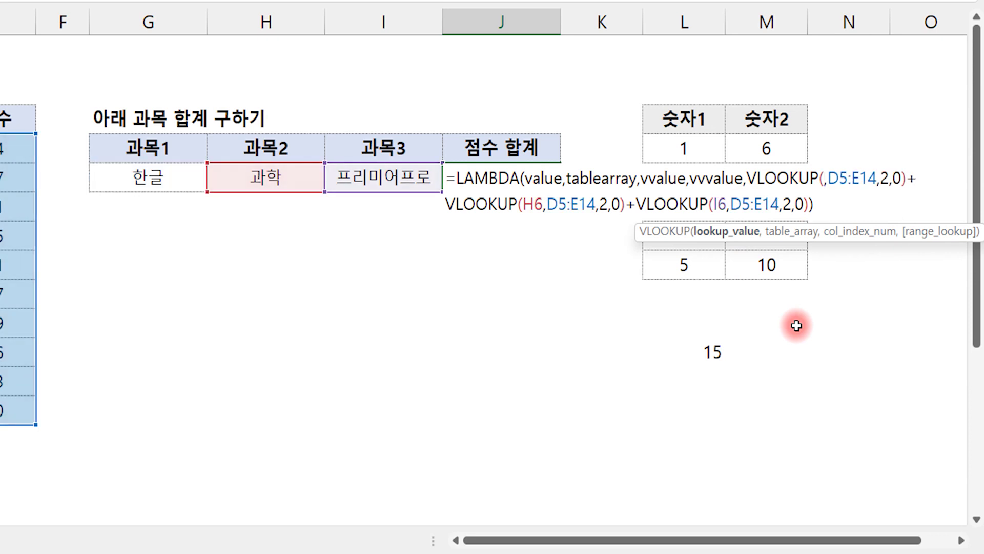
pyautogui.write('val')
pyautogui.press('Tab')
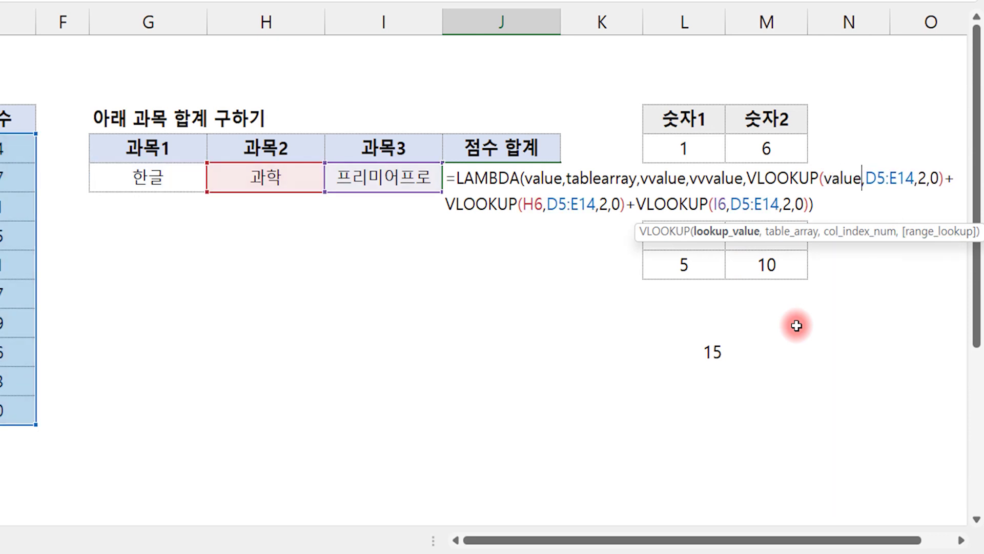
pyautogui.press('Right')
pyautogui.press('Delete')
pyautogui.press('Delete')
pyautogui.press('Delete')
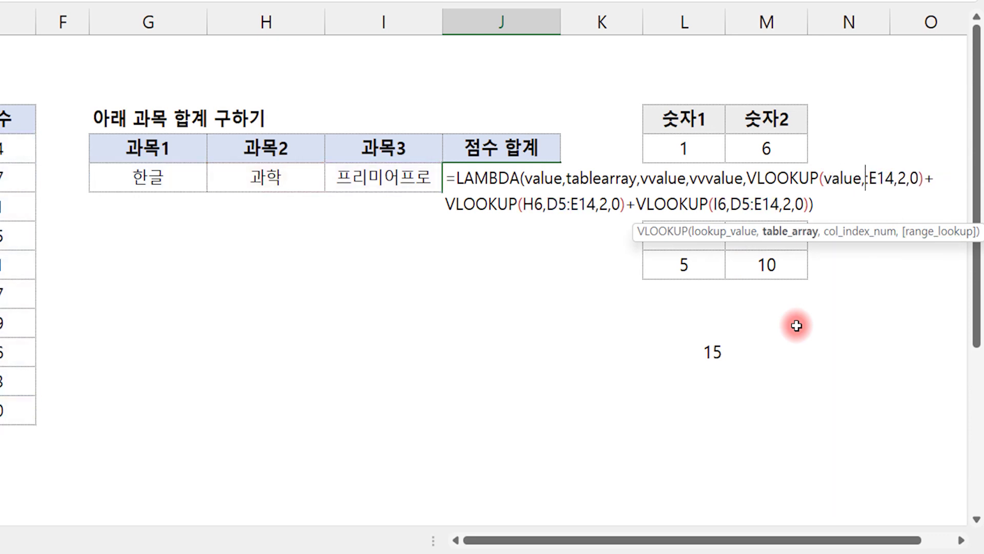
pyautogui.press('Delete')
pyautogui.press('Delete')
pyautogui.press('Delete')
pyautogui.write('tabl')
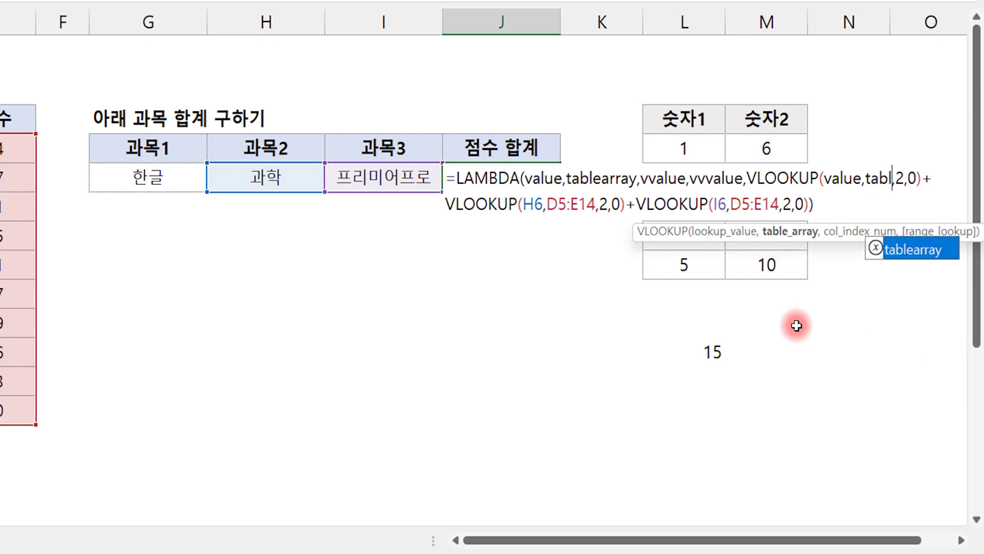
pyautogui.press('Tab')
# Replace H6 and the range in the second VLOOKUP with vvalue and tablearray.
pyautogui.press('Right')
pyautogui.press('Right')
pyautogui.press('Right')
pyautogui.press('Right')
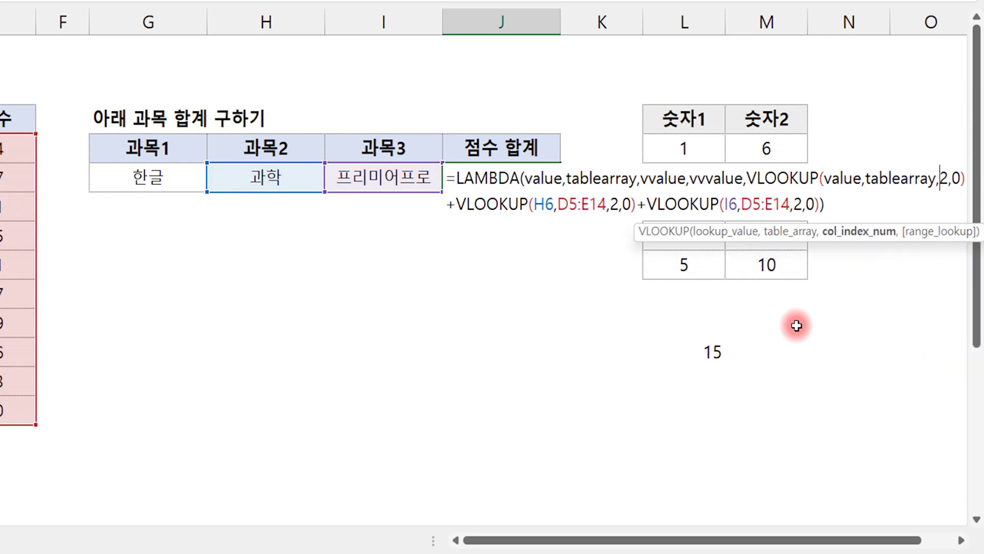
pyautogui.press('Right')
pyautogui.press('Right')
pyautogui.press('Right')
pyautogui.press('Right')
pyautogui.press('Right')
pyautogui.press('Right')
pyautogui.press('Right')
pyautogui.press('Delete')
pyautogui.press('Delete')
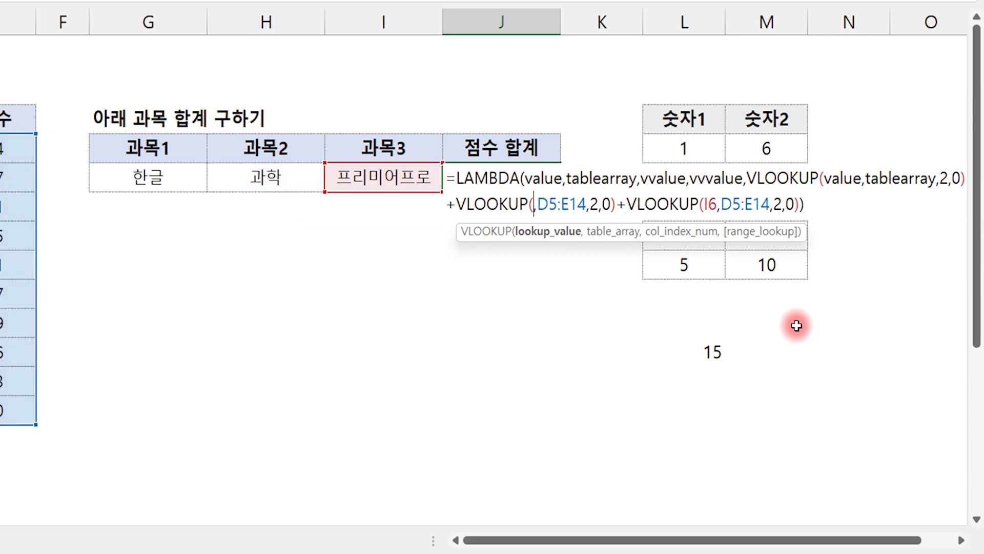
pyautogui.write('vv')
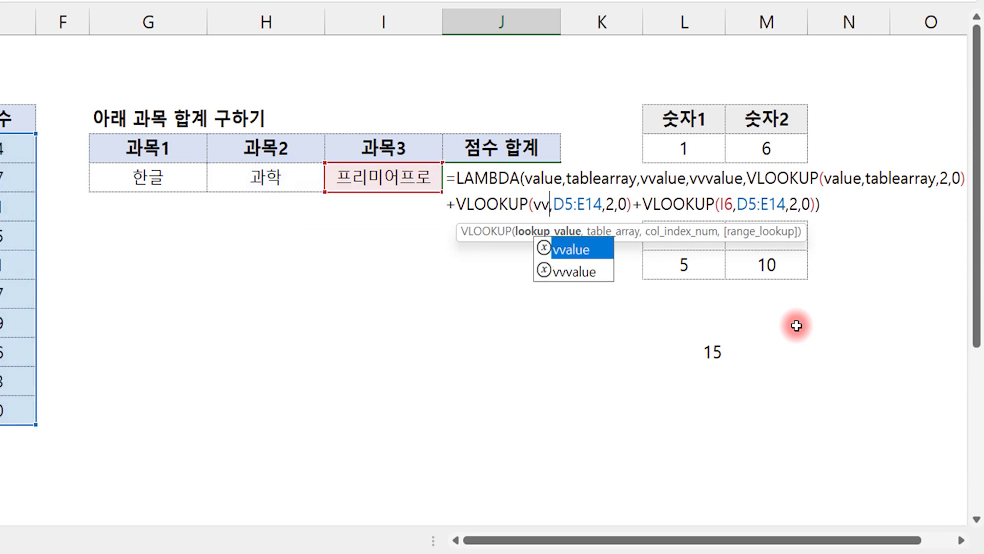
pyautogui.press('Tab')
pyautogui.press('Right')
pyautogui.press('Delete')
pyautogui.press('Delete')
pyautogui.press('Delete')
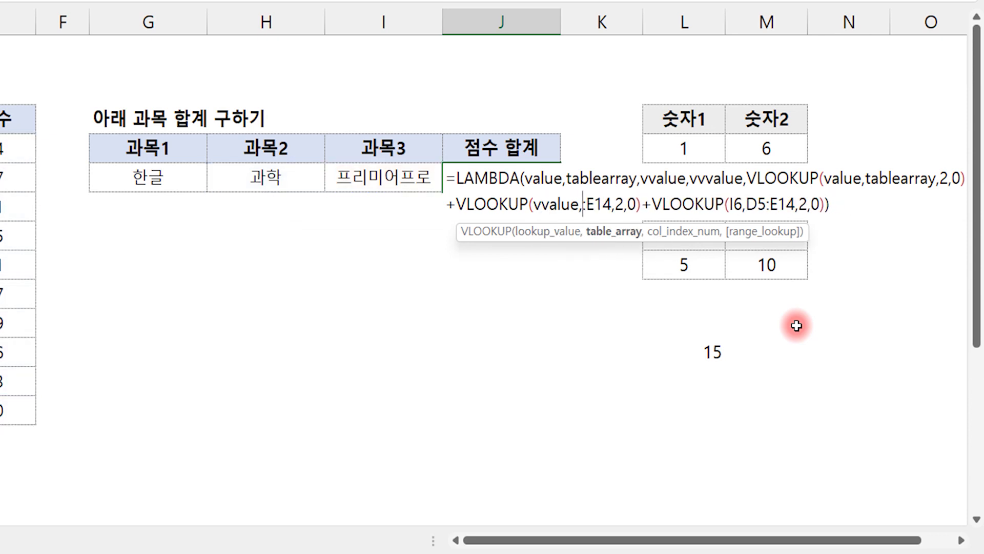
pyautogui.press('Delete')
pyautogui.press('Delete')
pyautogui.press('Delete')
pyautogui.write('tab')
pyautogui.press('Tab')
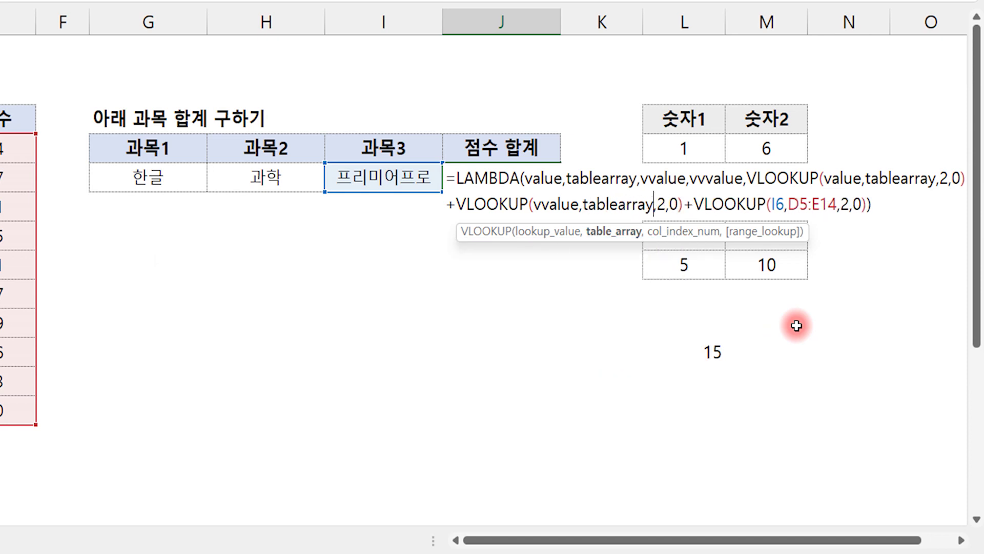
# Replace I6 and the range in the third VLOOKUP with vvvalue and tablearray.
pyautogui.press('Right')
pyautogui.press('Right')
pyautogui.press('Right')
pyautogui.press('Right')
pyautogui.press('Right')
pyautogui.press('Right')
pyautogui.press('Right')
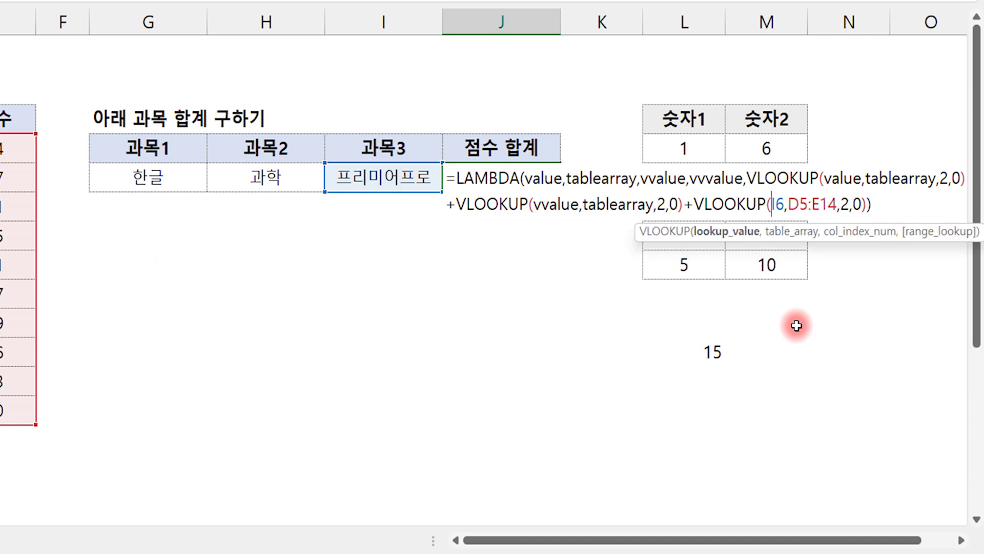
pyautogui.press('Delete')
pyautogui.press('Delete')
pyautogui.write('vv')
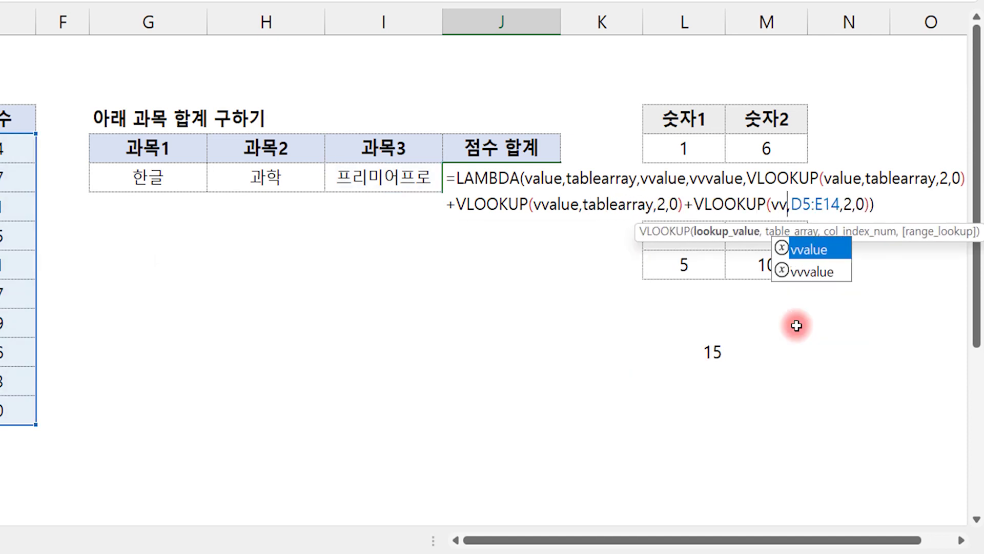
pyautogui.press('Down')
pyautogui.press('Tab')
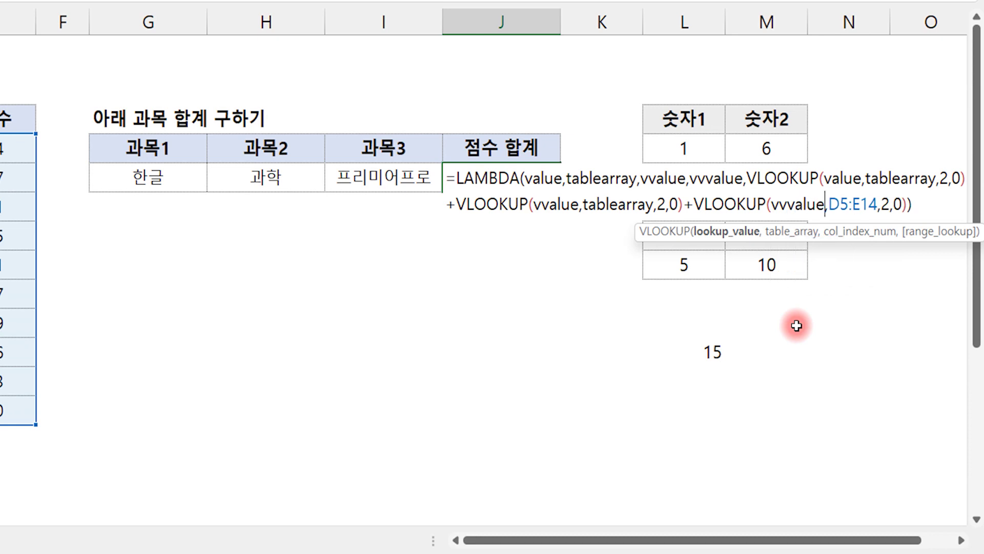
pyautogui.press('Right')
pyautogui.press('Delete')
pyautogui.press('Delete')
pyautogui.press('Delete')
pyautogui.press('Delete')
pyautogui.press('Delete')
pyautogui.press('Delete')
pyautogui.write('t')
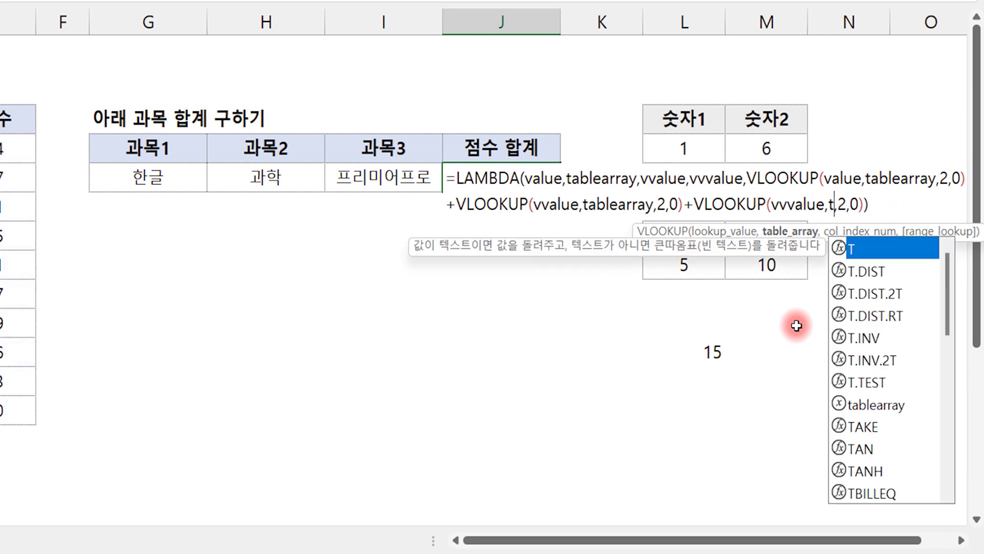
pyautogui.write('aBL')
pyautogui.press('BackSpace')
pyautogui.press('BackSpace')
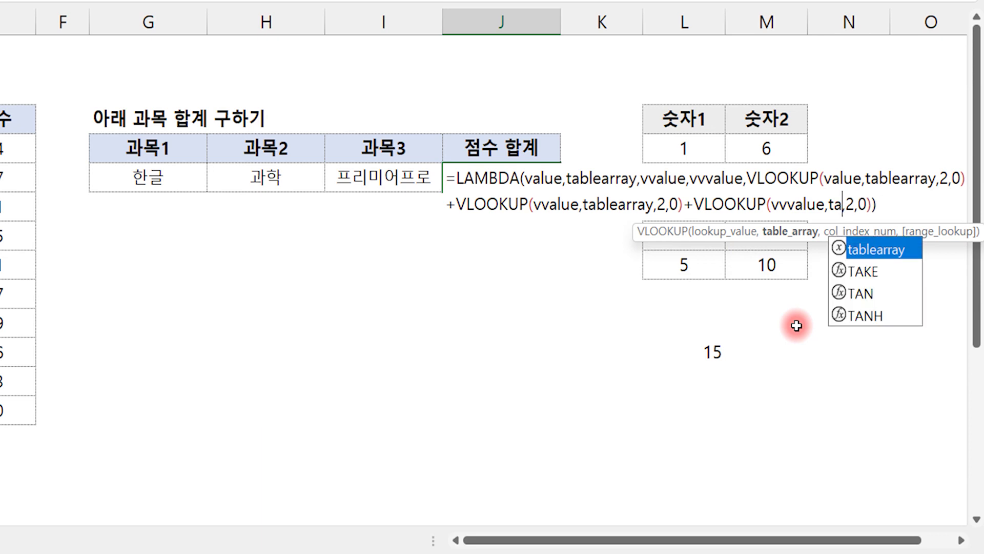
pyautogui.press('Tab')
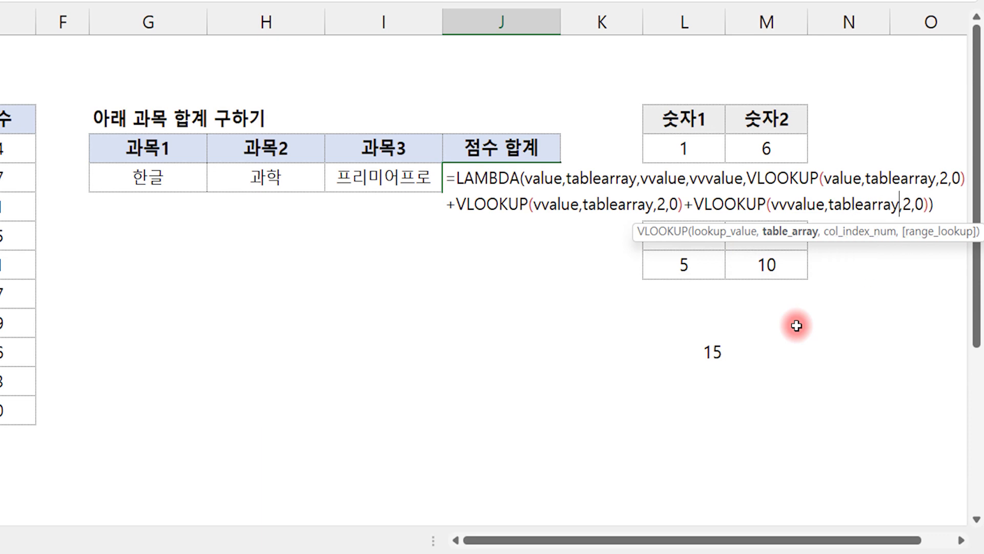
pyautogui.press('Right')
pyautogui.press('Right')
pyautogui.press('Right')
pyautogui.press('Right')
pyautogui.press('Right')
pyautogui.press('Right')
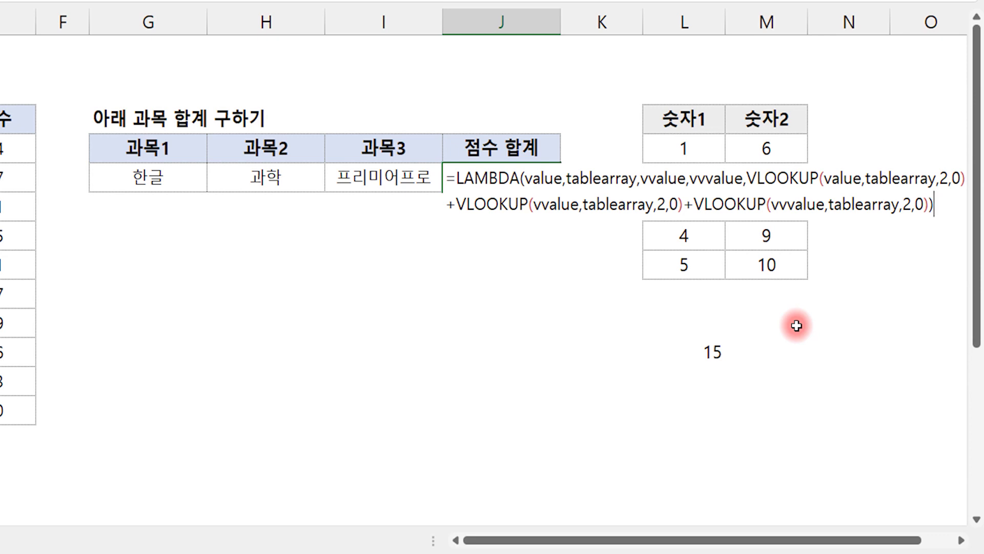
# Commit J6's bare LAMBDA (showing #CALC!), then reopen it and add '(' after the definition.
pyautogui.press('Return')
pyautogui.press('Up')
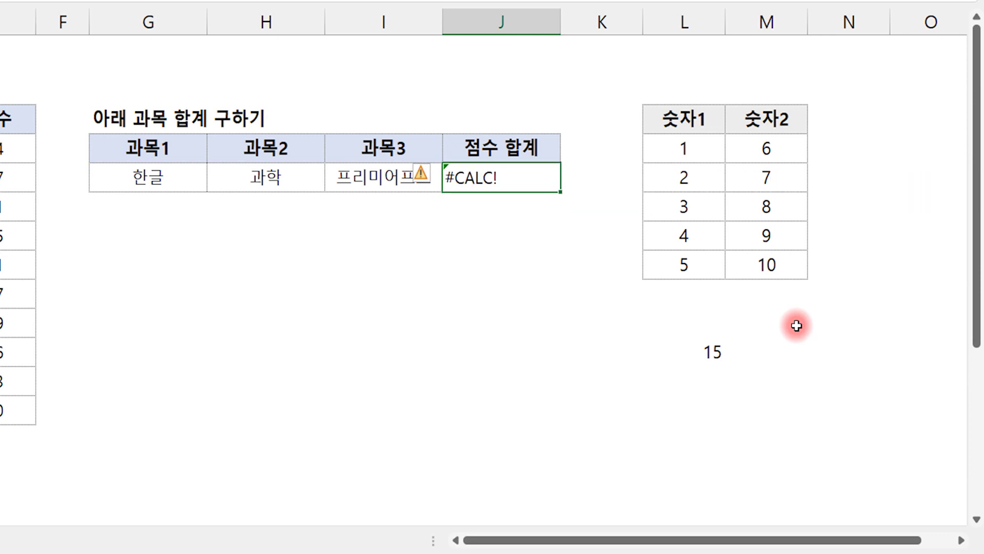
pyautogui.press('F2')
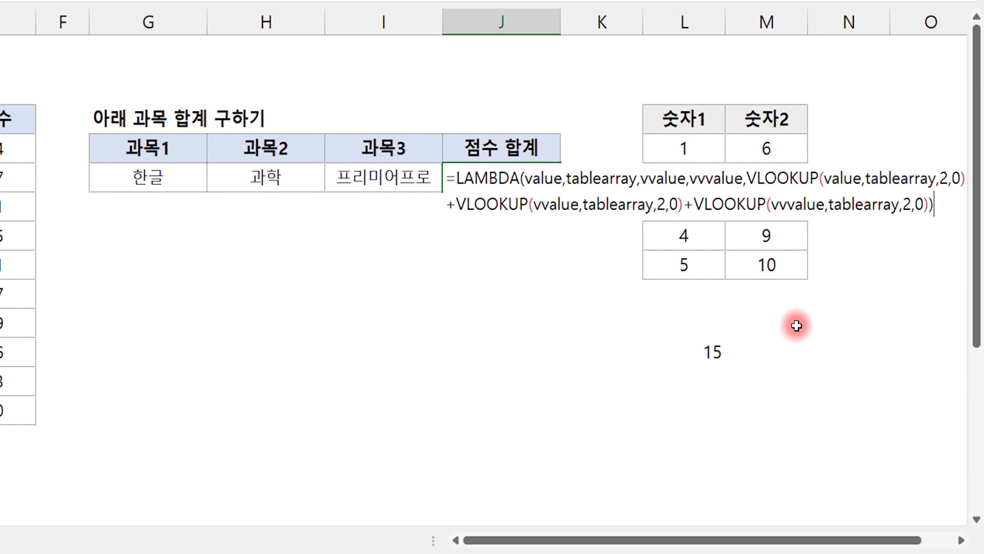
pyautogui.write('(')
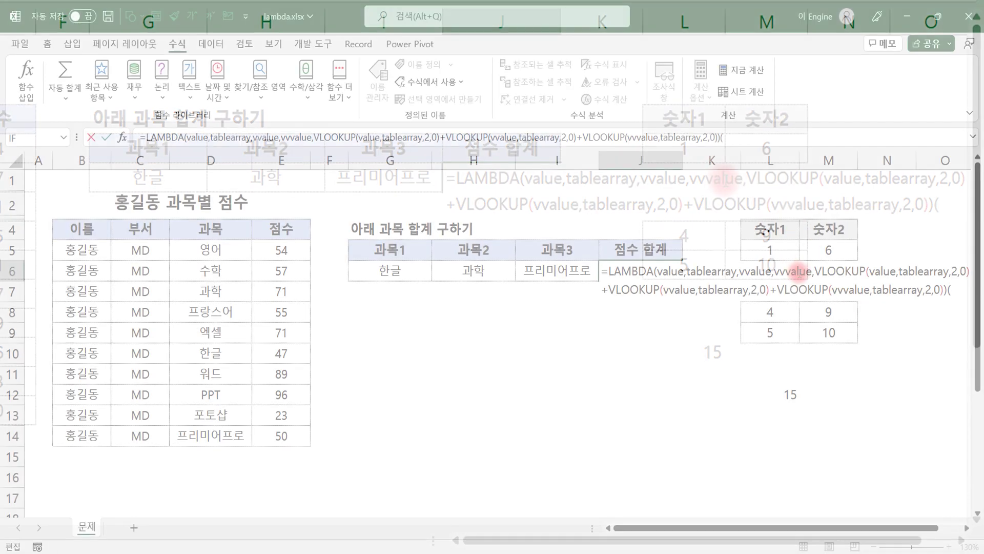
# Call the inline LAMBDA with G6, D5:E14, H6 and I6, closing it so J6 shows 168.
pyautogui.click(402, 268)
pyautogui.write(',')
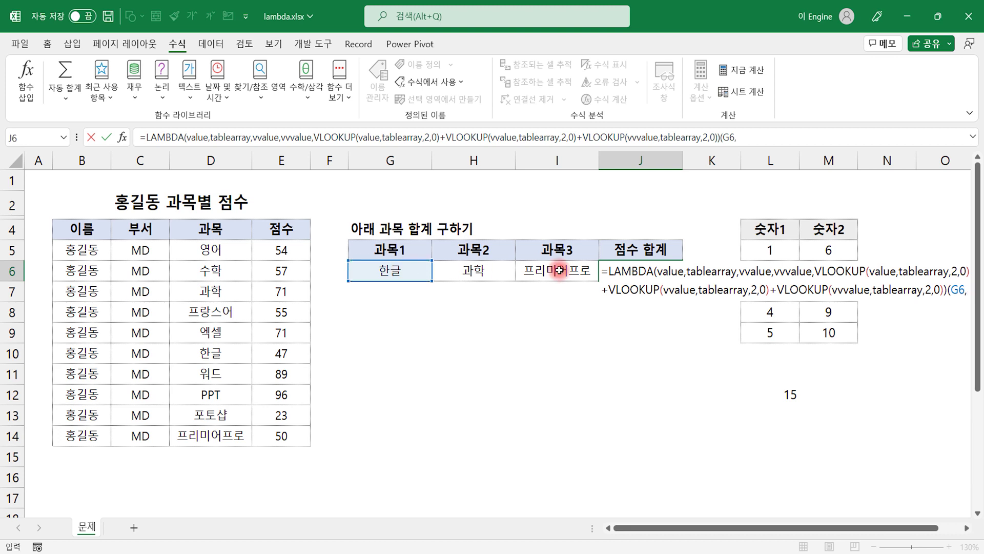
pyautogui.moveTo(241, 250); pyautogui.dragTo(279, 436)
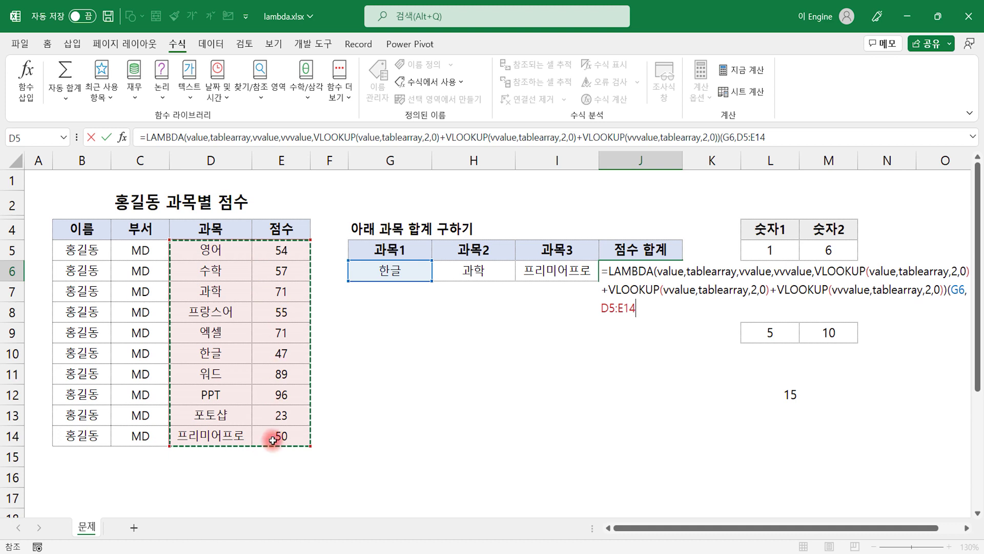
pyautogui.write(',')
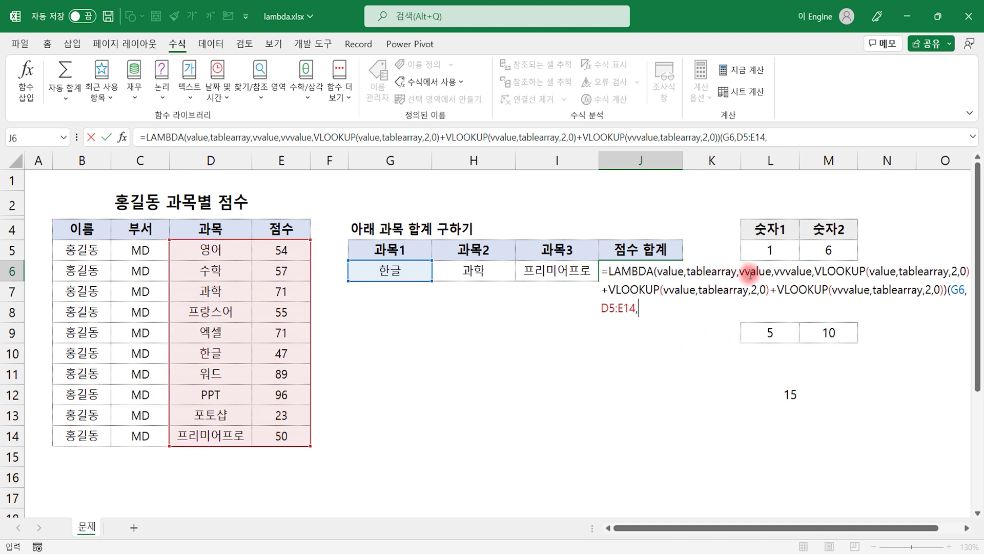
pyautogui.click(474, 273)
pyautogui.write(',')
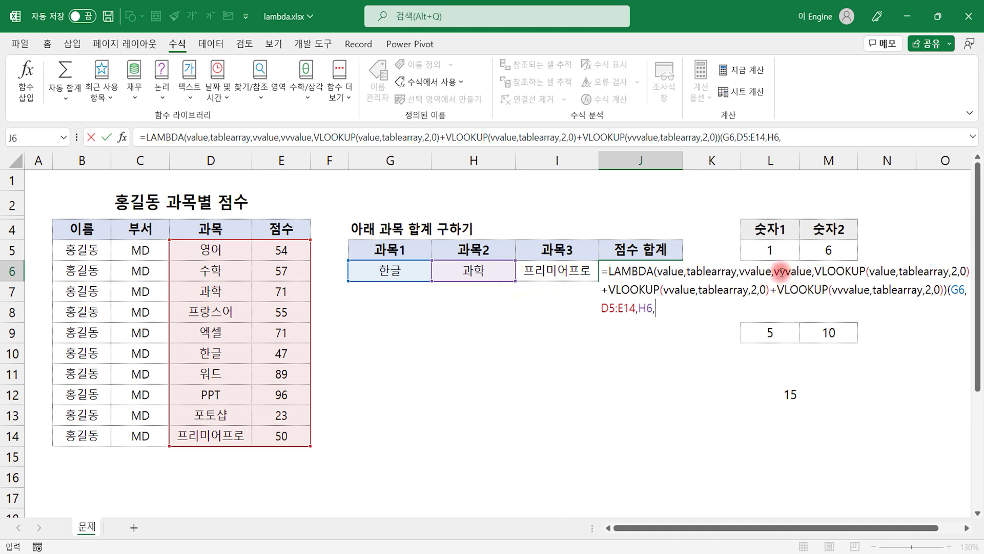
pyautogui.click(561, 267)
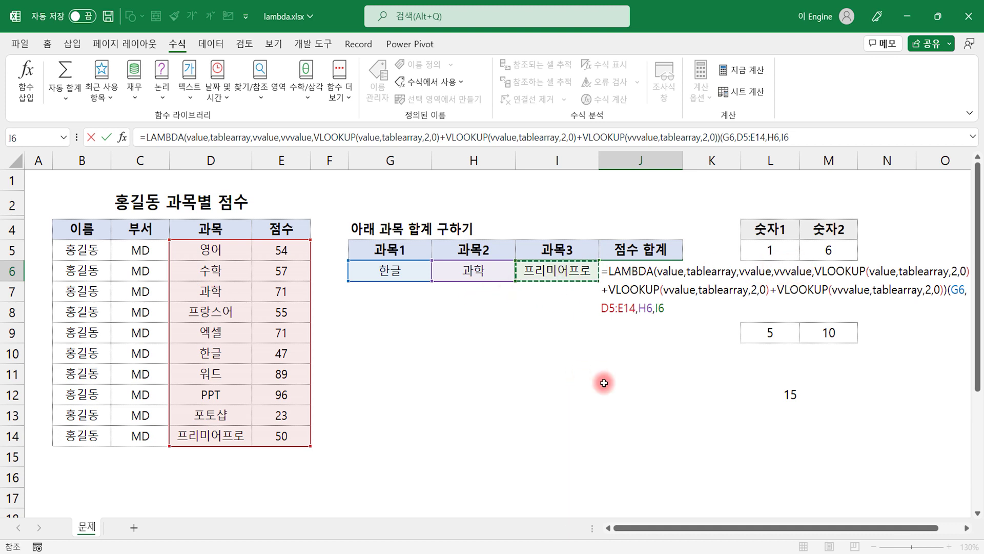
pyautogui.write(')')
pyautogui.press('Return')
pyautogui.press('Up')
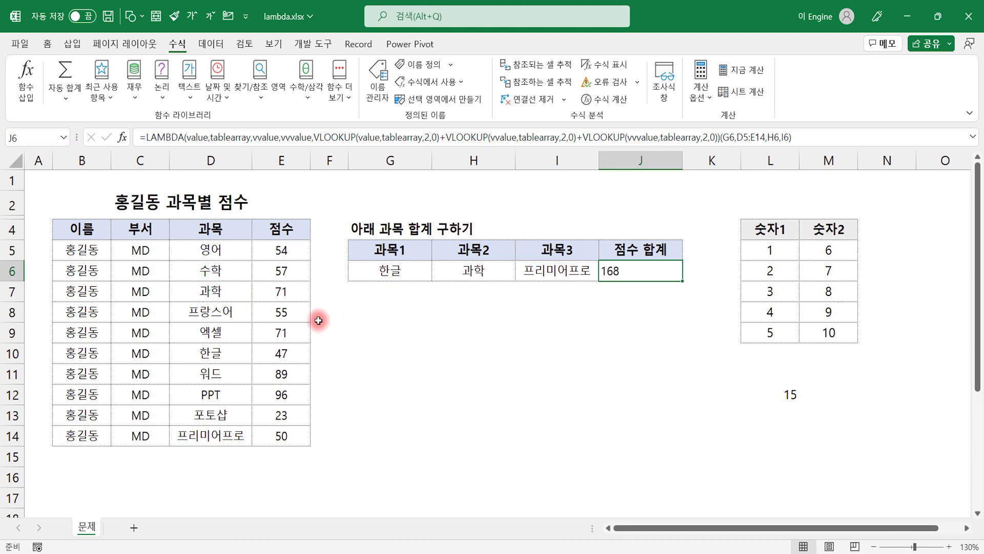
pyautogui.click(281, 352)
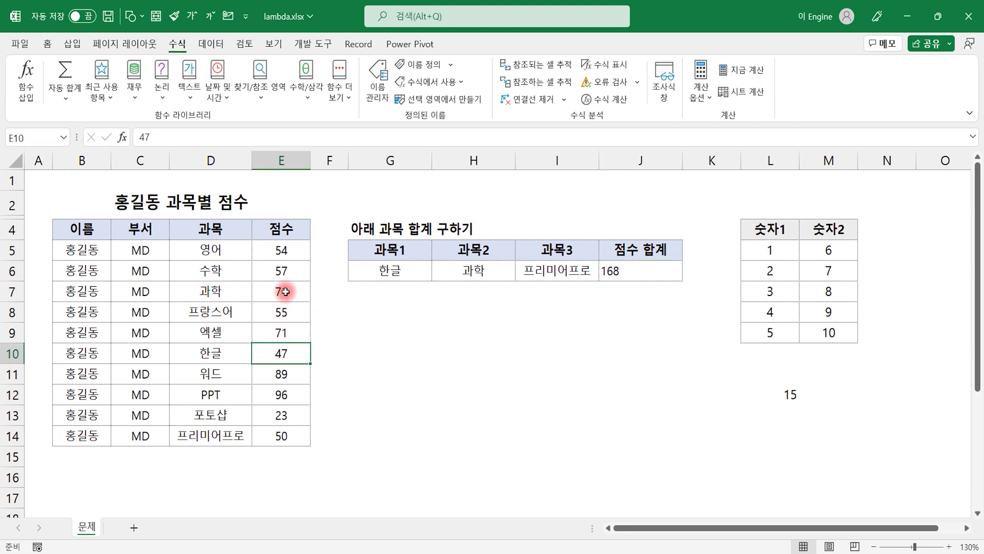
pyautogui.keyDown('ctrl'); pyautogui.click(281, 290); pyautogui.keyUp('ctrl')
pyautogui.keyDown('ctrl'); pyautogui.click(281, 436); pyautogui.keyUp('ctrl')
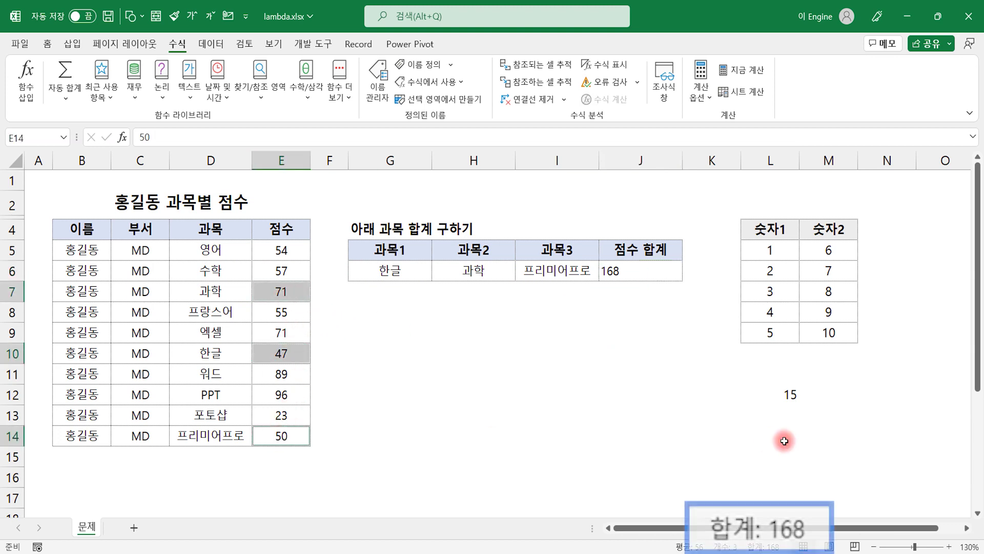
pyautogui.click(510, 385)
pyautogui.click(626, 270)
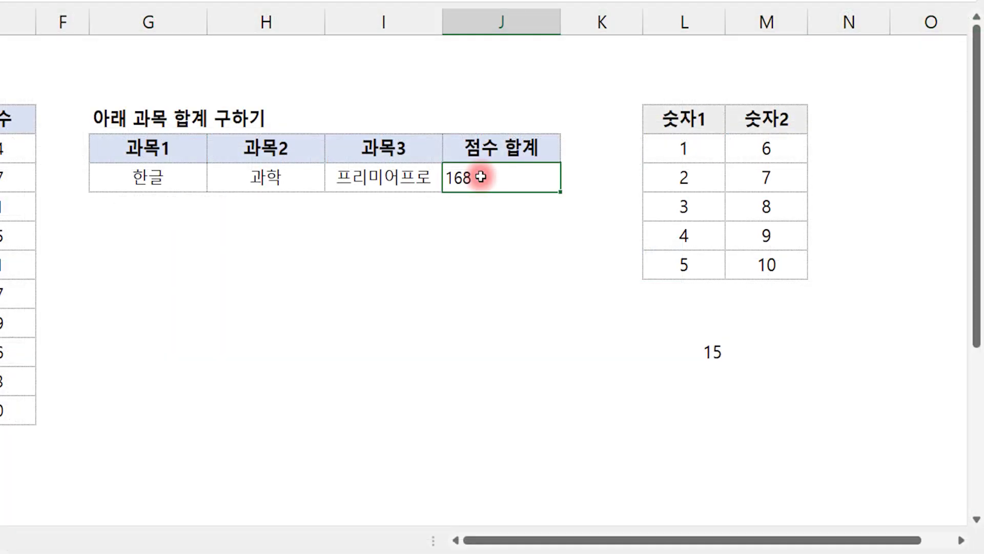
# Copy J6's =LAMBDA(...) text up to just before (G6, leaving the cell unchanged.
pyautogui.doubleClick(481, 177)
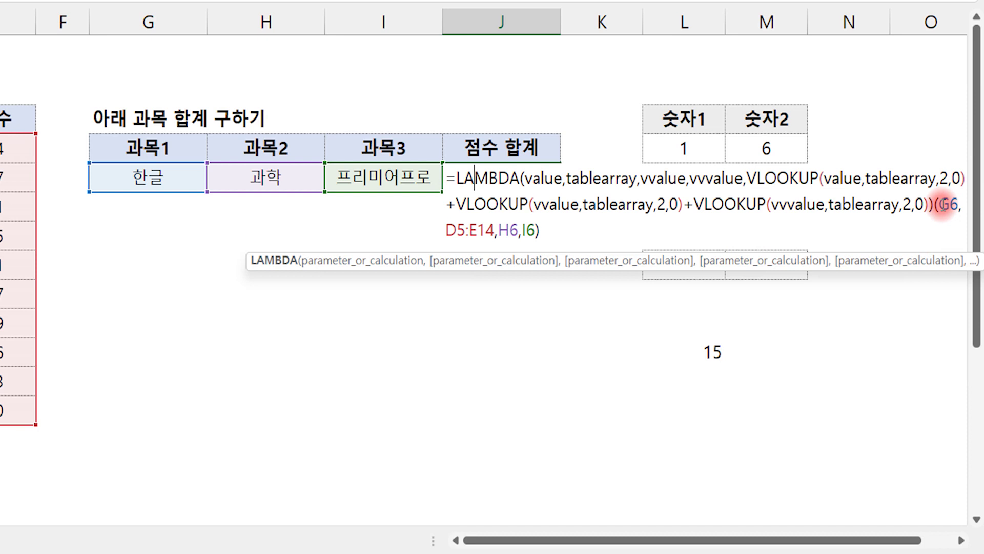
pyautogui.click(936, 205)
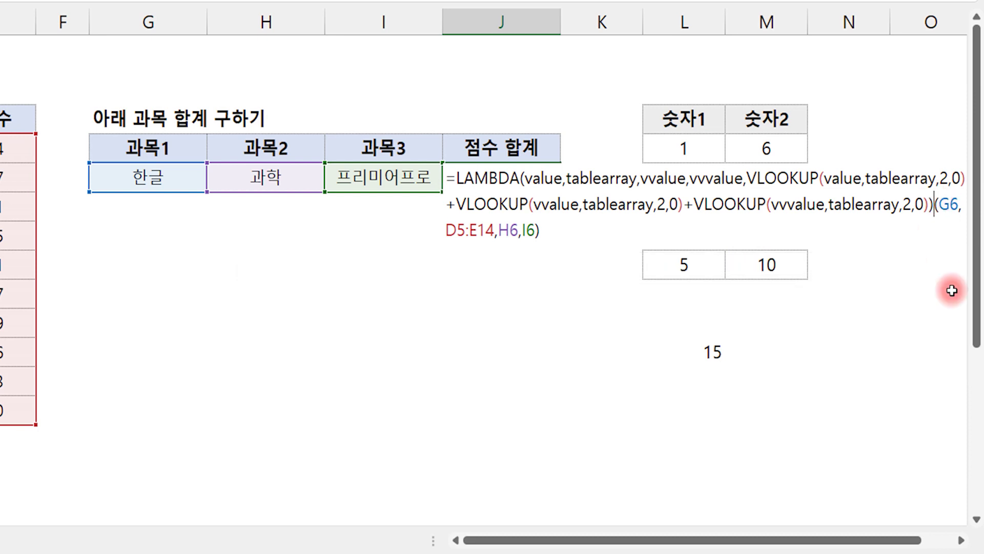
pyautogui.hotkey('ctrl', 'shift', 'Home')
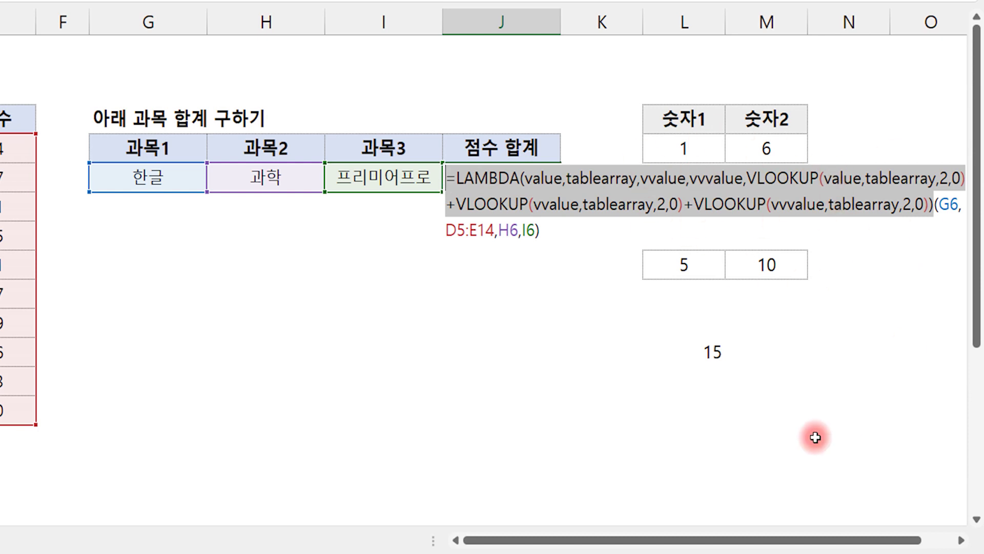
pyautogui.hotkey('ctrl', 'c')
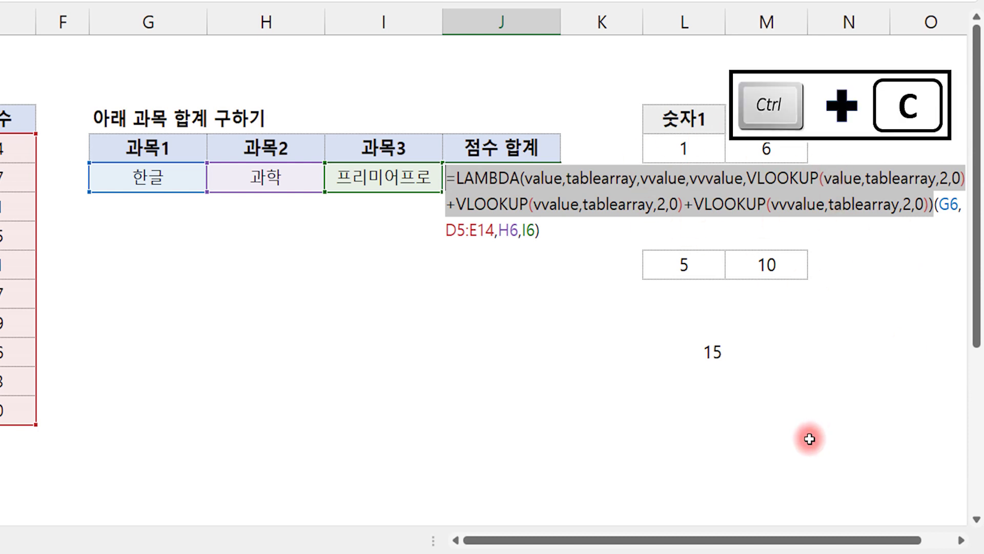
pyautogui.press('Escape')
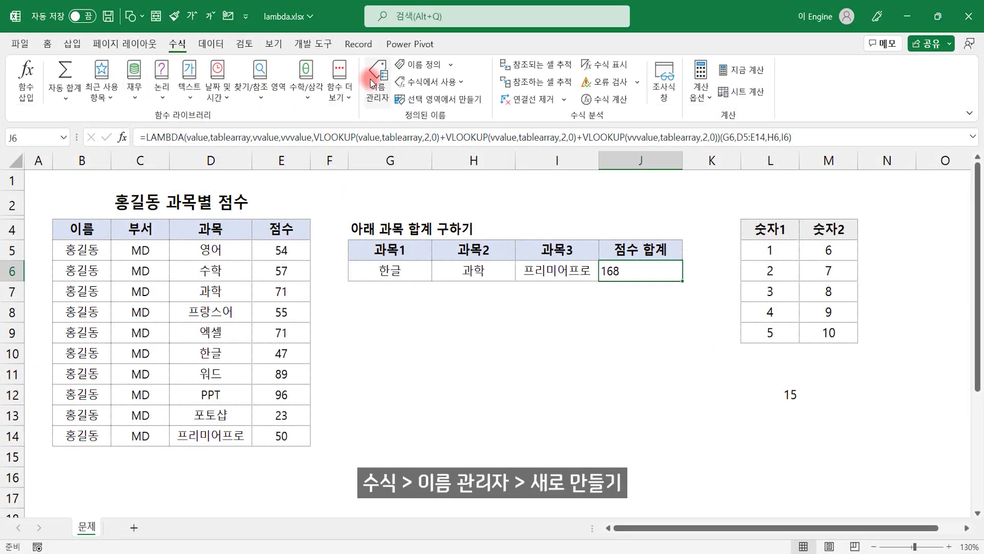
# In Name Manager, create the name NEWVLOOKUPSUM referring to the pasted LAMBDA definition.
pyautogui.click(378, 79)
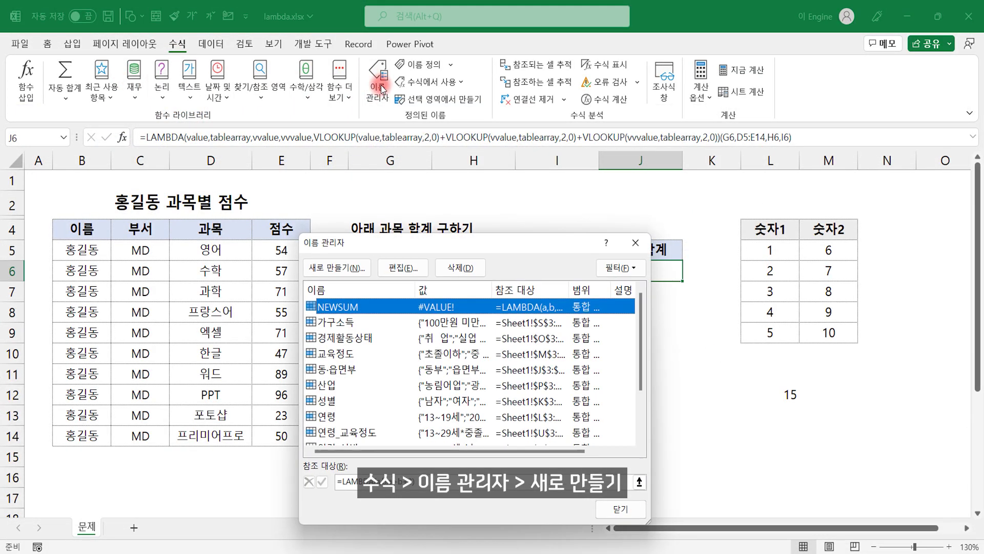
pyautogui.click(347, 266)
pyautogui.moveTo(386, 296); pyautogui.dragTo(310, 290)
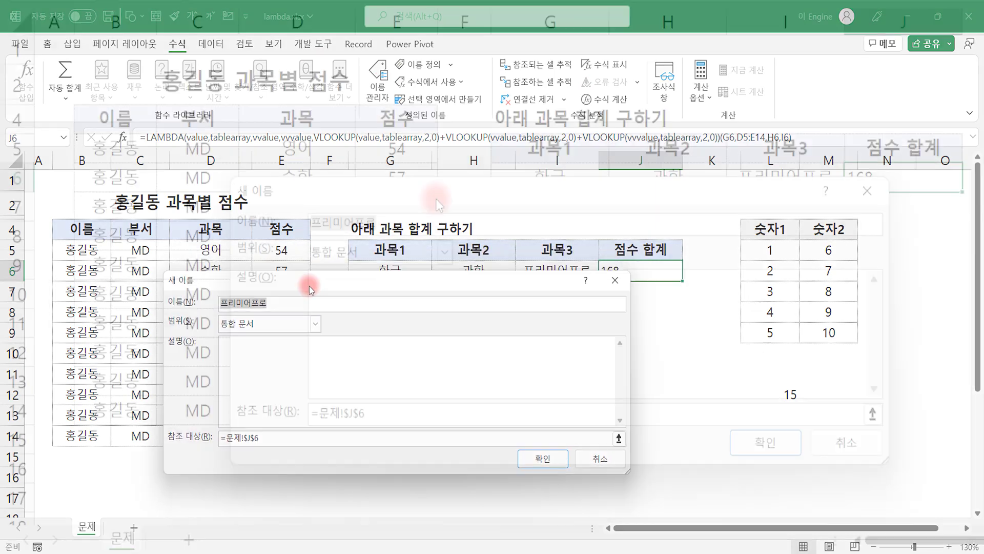
pyautogui.write('NEWV')
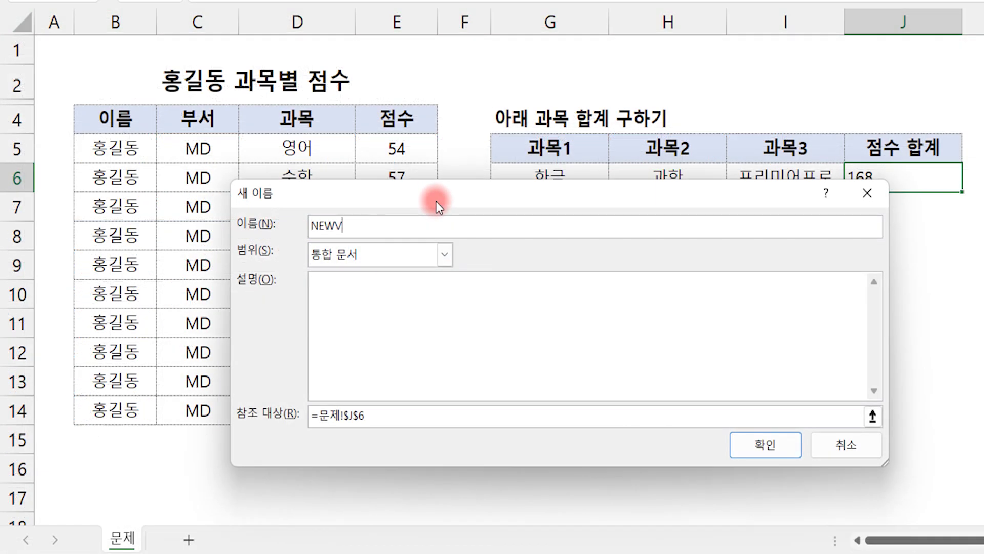
pyautogui.write('LOOKUP')
pyautogui.write('SU')
pyautogui.write('M')
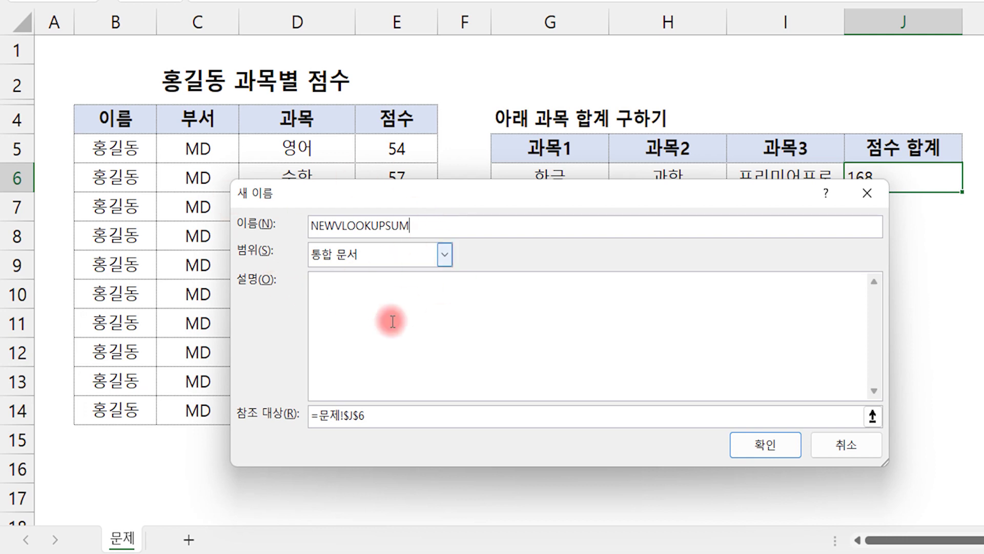
pyautogui.moveTo(400, 415); pyautogui.dragTo(193, 395)
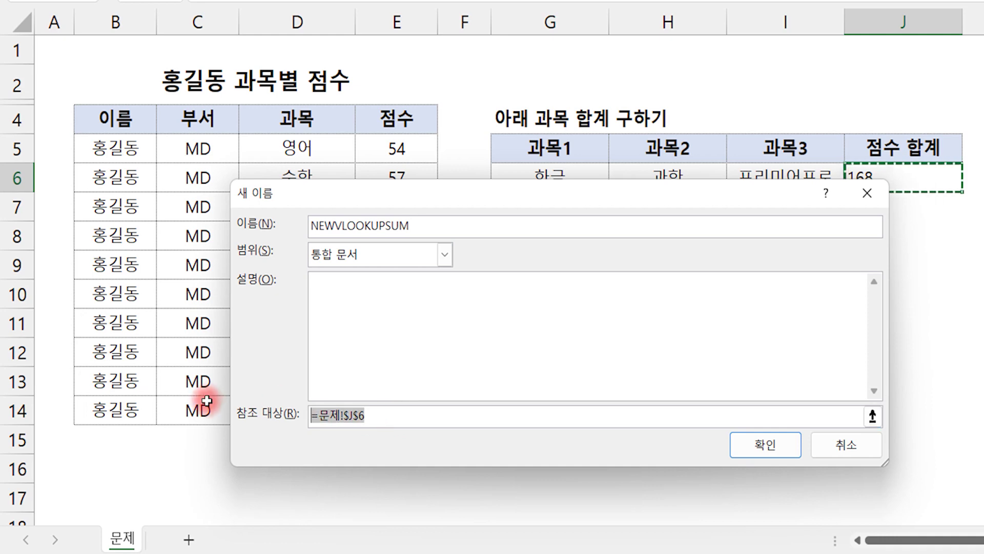
pyautogui.hotkey('ctrl', 'v')
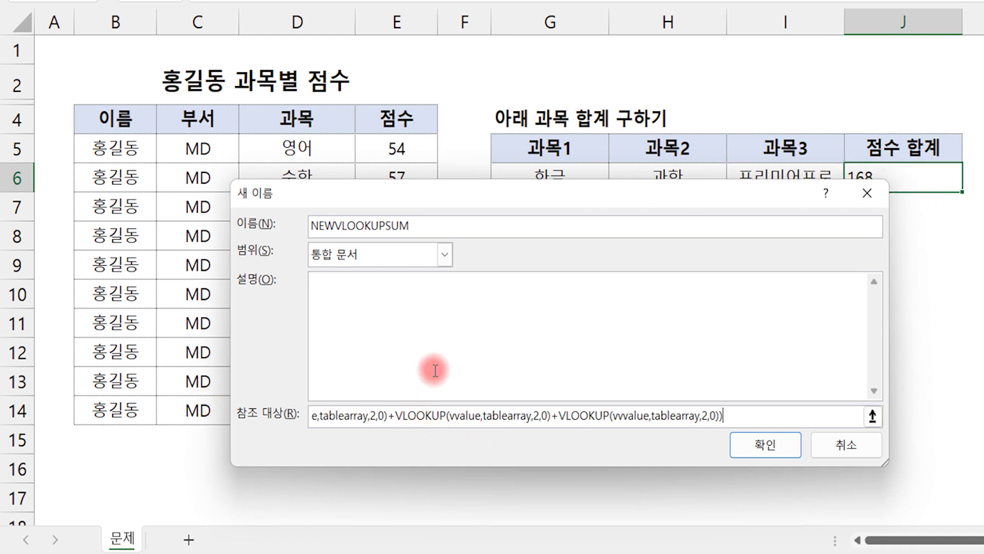
pyautogui.click(763, 443)
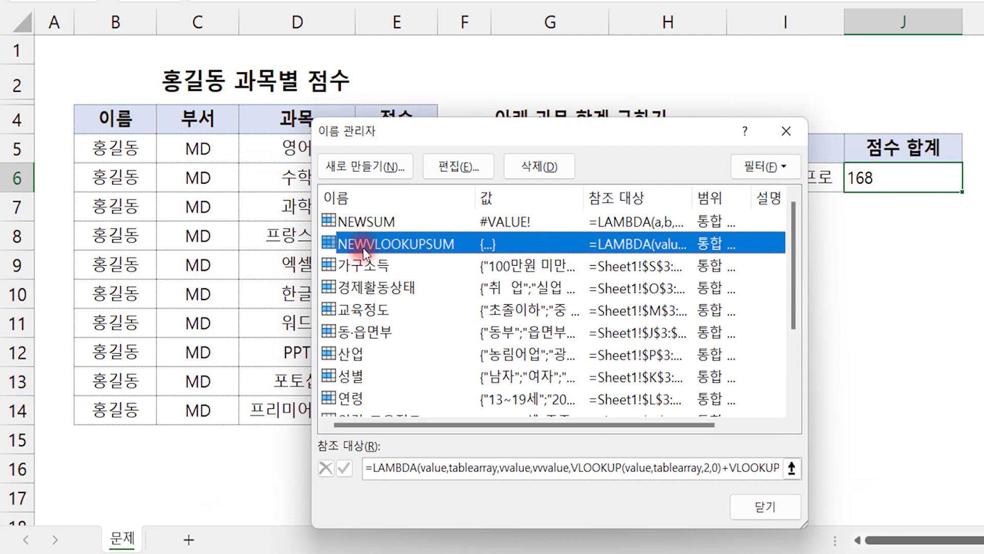
pyautogui.click(779, 507)
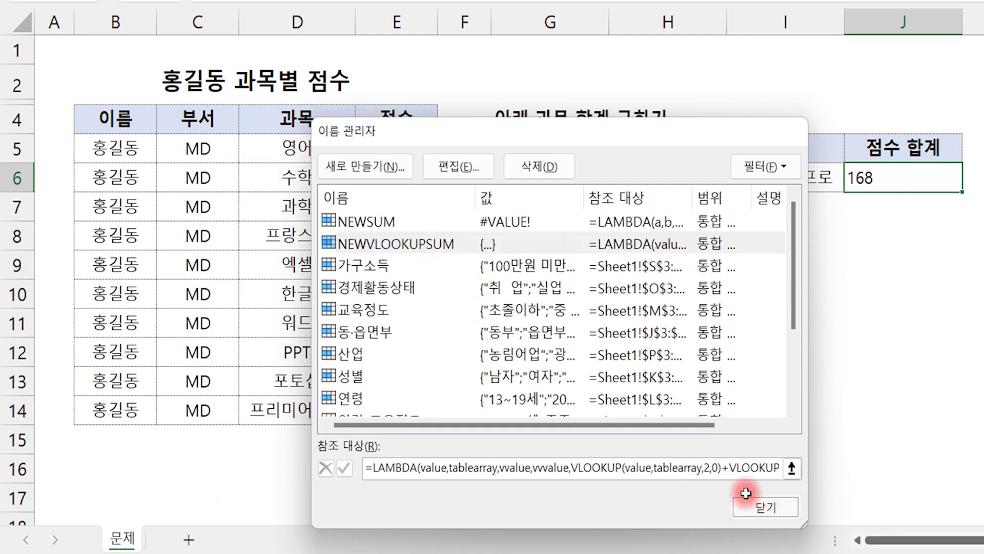
# Start J6's formula as =NEWVLOOKUPSUM( using the autocomplete suggestion for =NEW.
pyautogui.write('=')
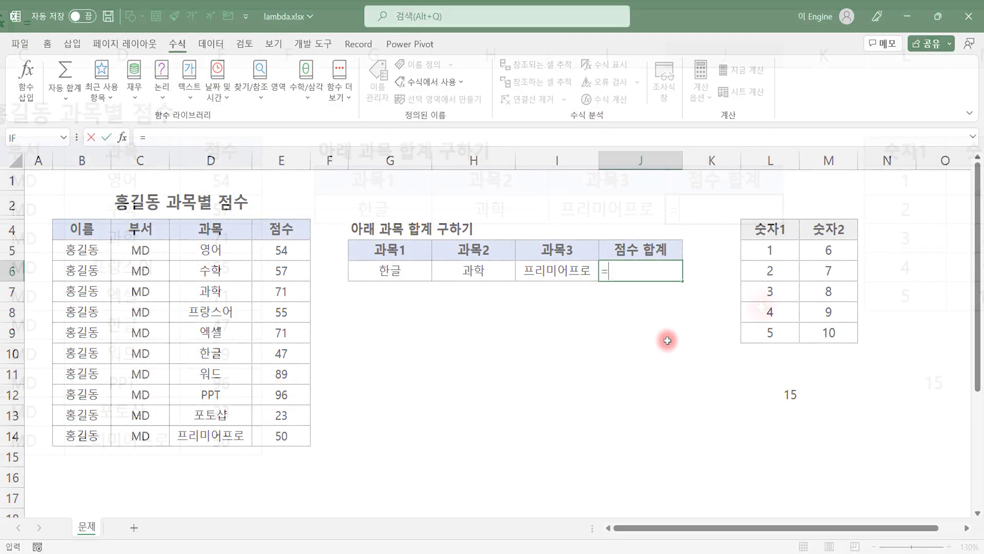
pyautogui.write('NEW')
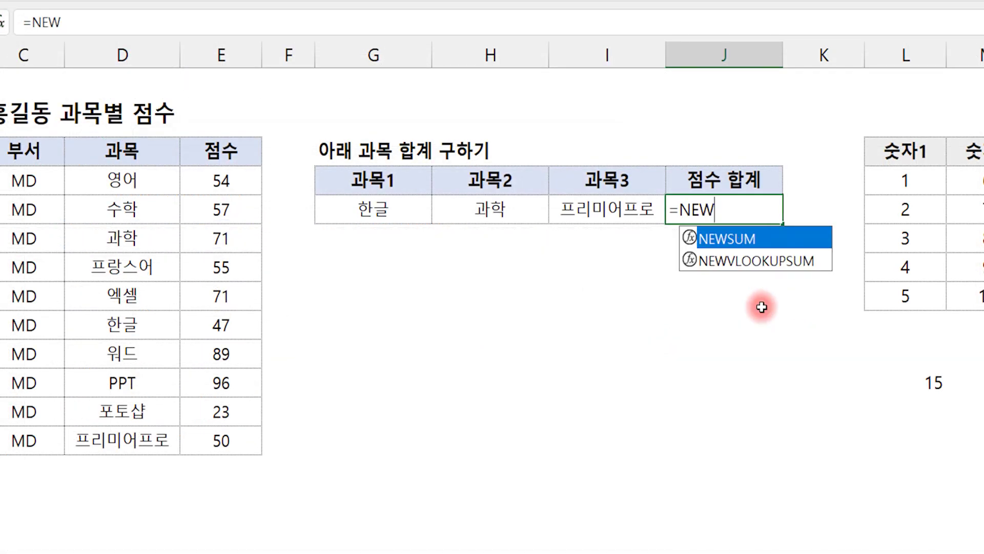
pyautogui.press('Down')
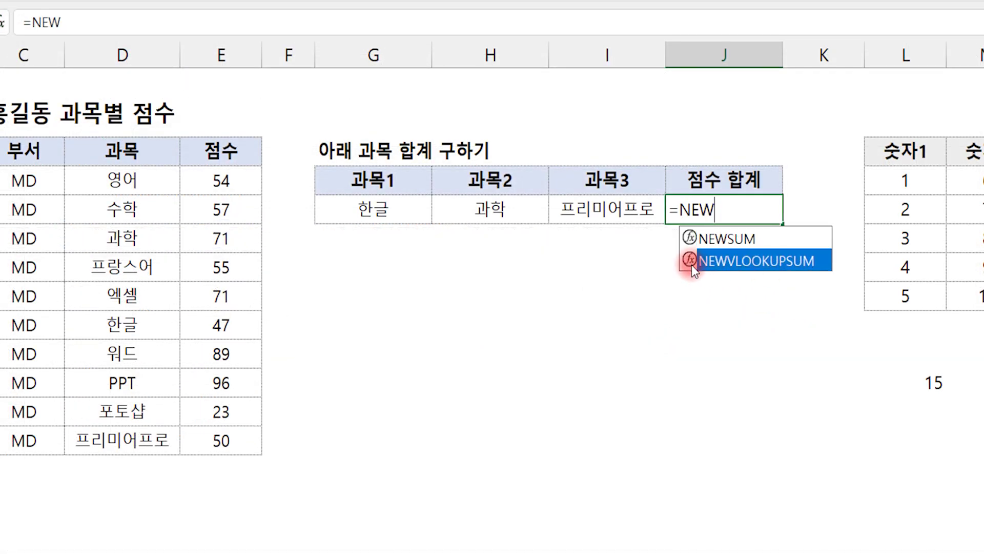
pyautogui.press('Tab')
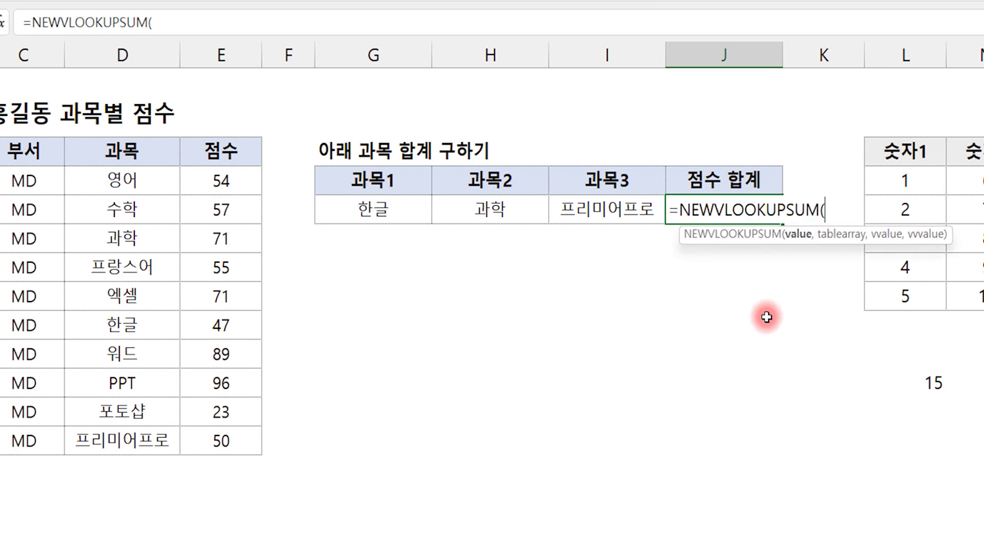
# Pass G6, D5:E14, H6 and I6 to NEWVLOOKUPSUM and commit, confirming J6 returns 168.
pyautogui.click(382, 212)
pyautogui.write(',')
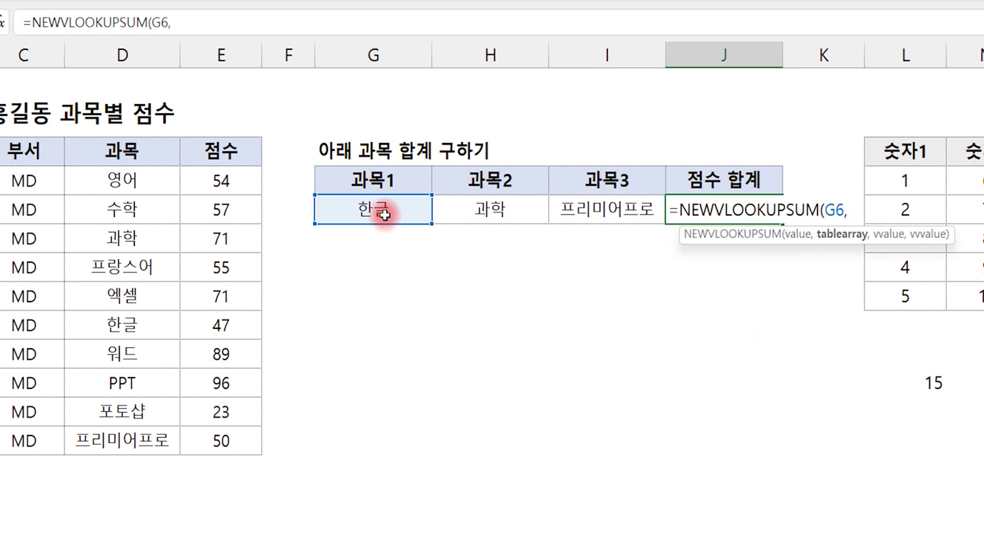
pyautogui.moveTo(134, 182)
pyautogui.mouseDown()
pyautogui.moveTo(196, 372)
pyautogui.moveTo(195, 435)
pyautogui.mouseUp()
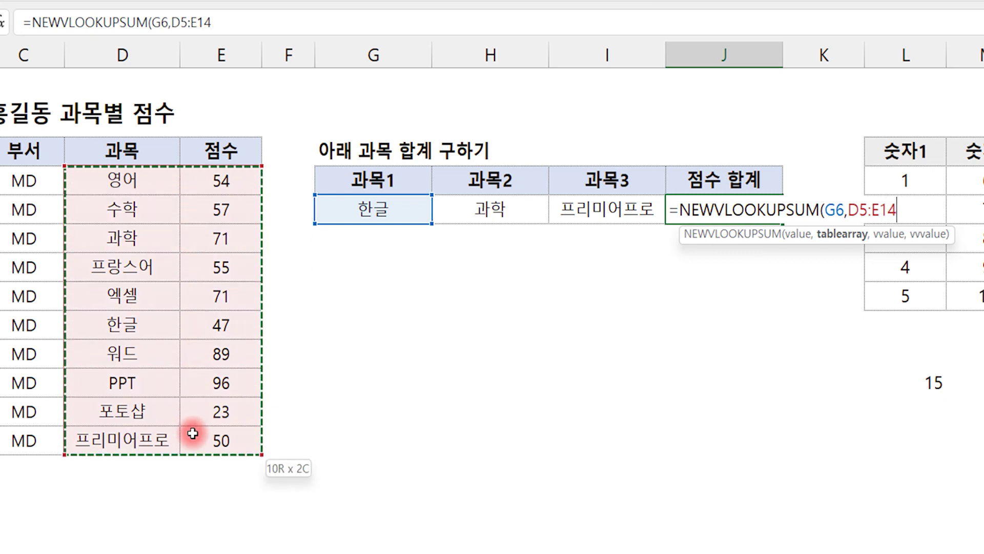
pyautogui.write(',')
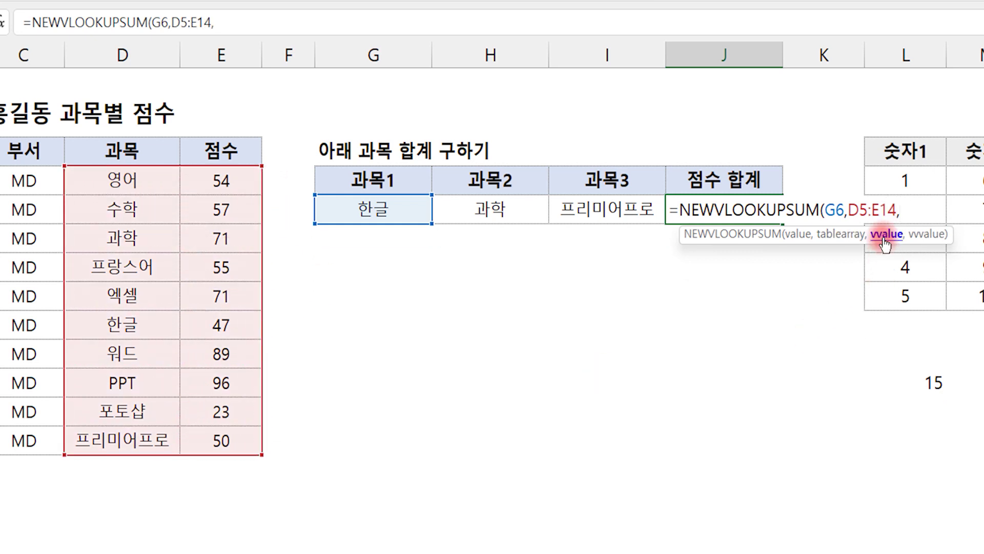
pyautogui.click(505, 209)
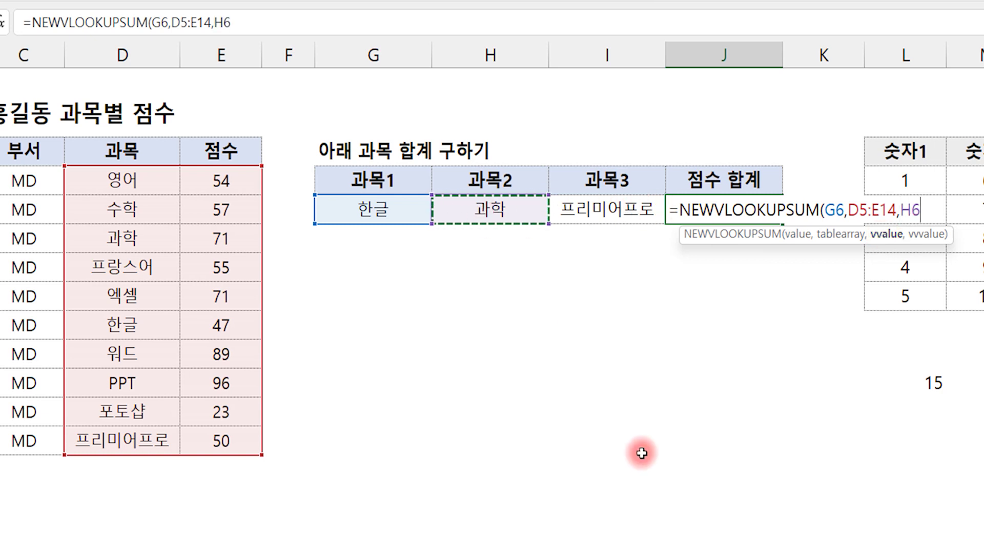
pyautogui.write(',')
pyautogui.click(630, 221)
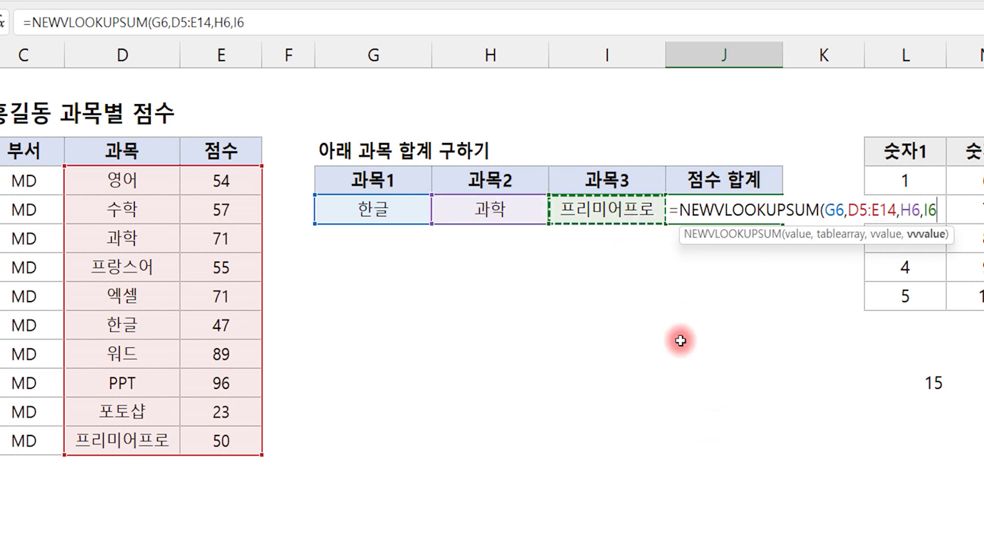
pyautogui.write(')')
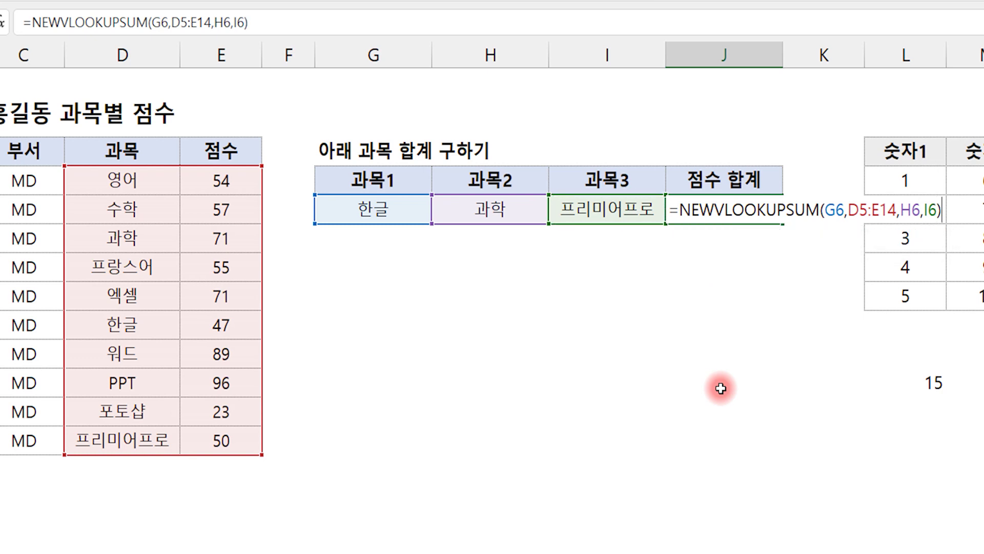
pyautogui.press('Return')
pyautogui.press('Up')
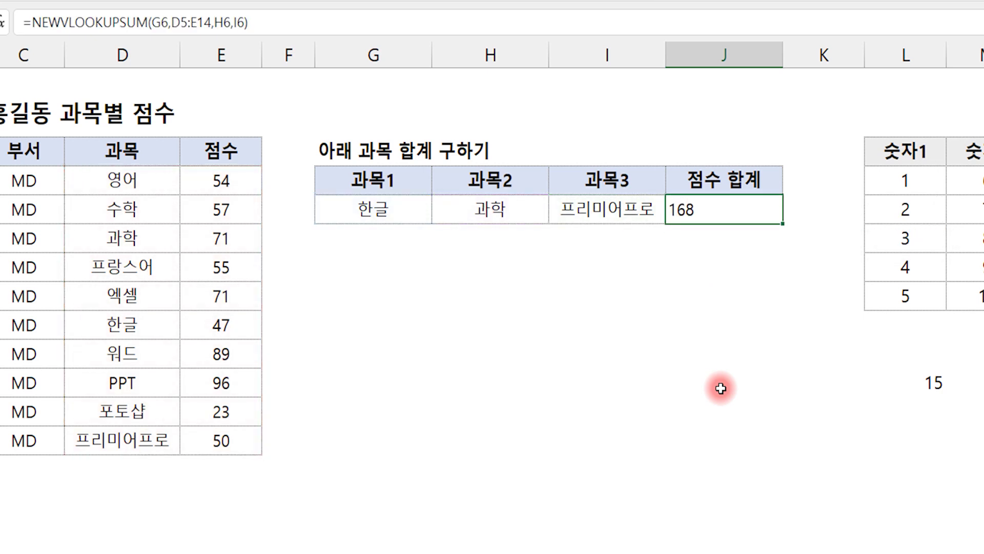